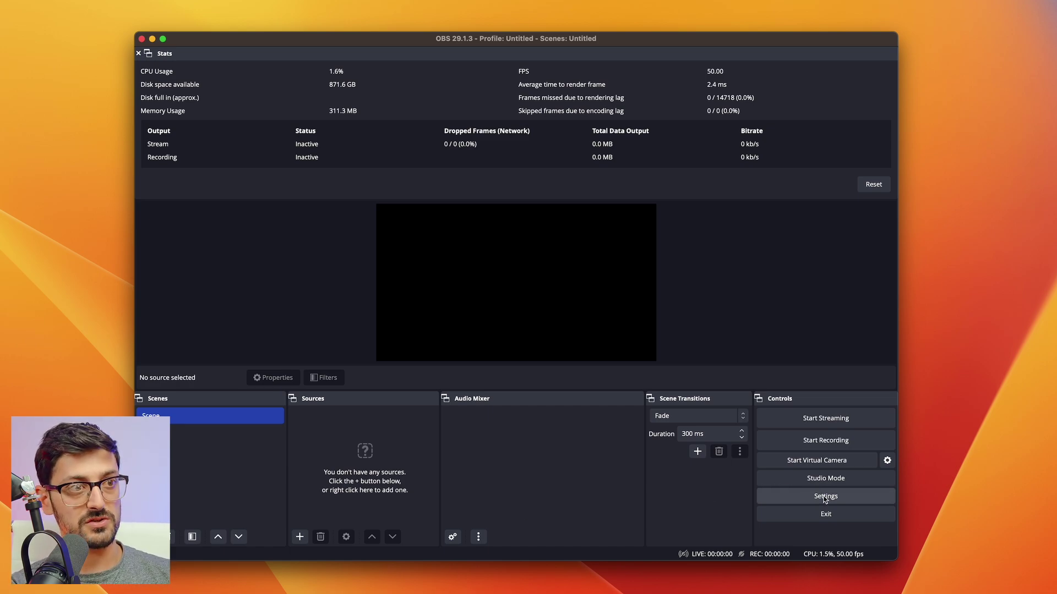
Step: Open Settings and check the Video page: 1920x1080 base and output resolution at 50 PAL
click(843, 498)
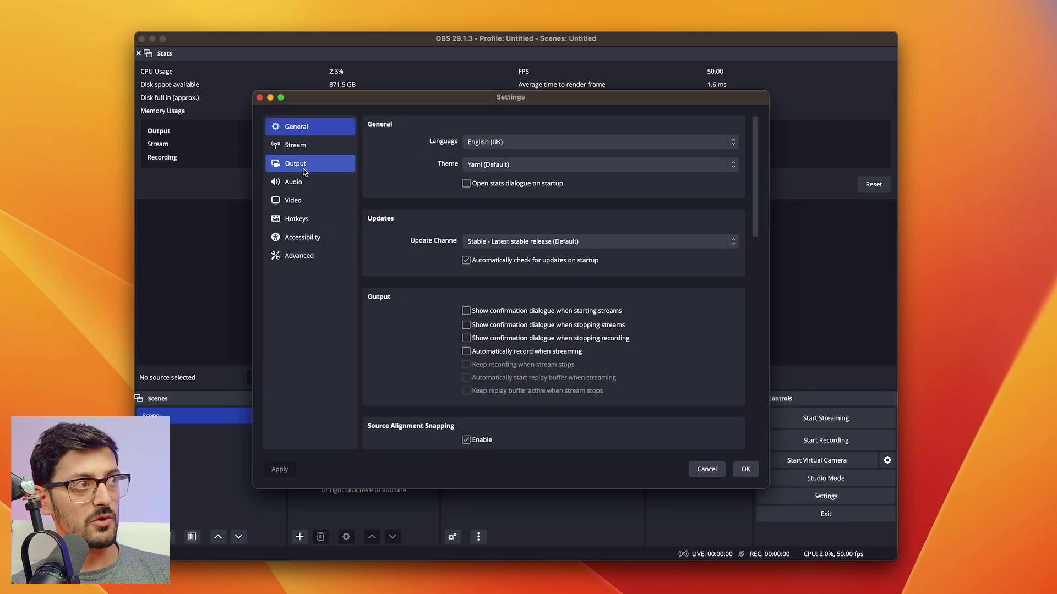
click(297, 199)
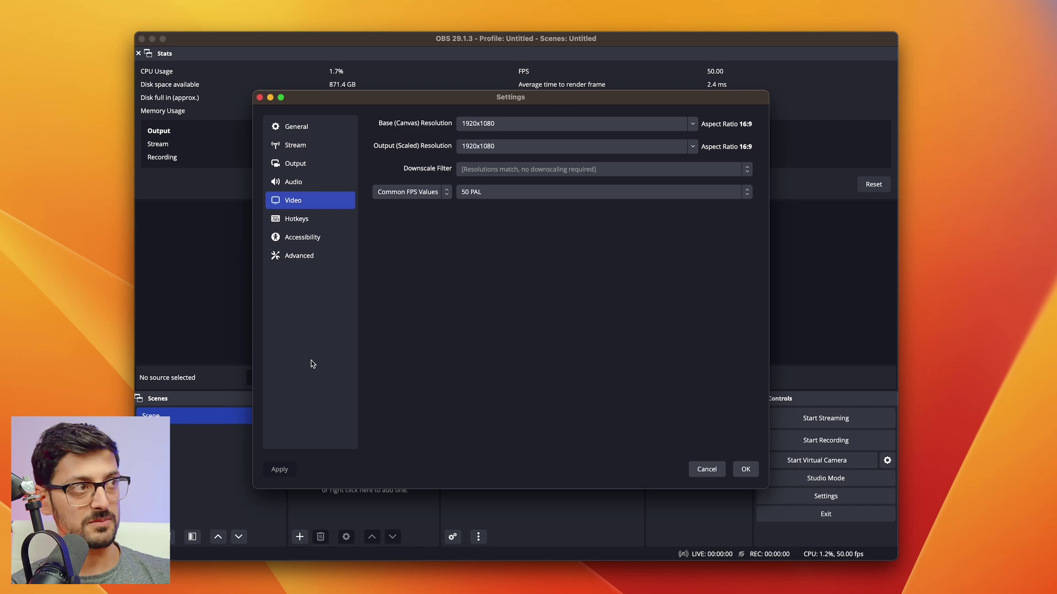
Step: Switch the Output settings to Advanced output mode
click(303, 165)
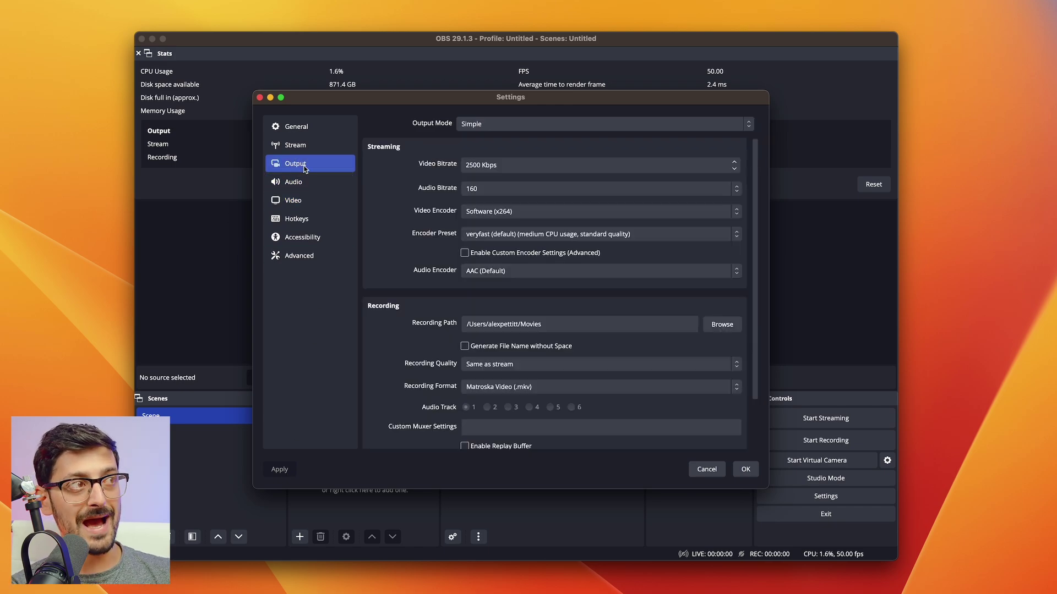
click(500, 130)
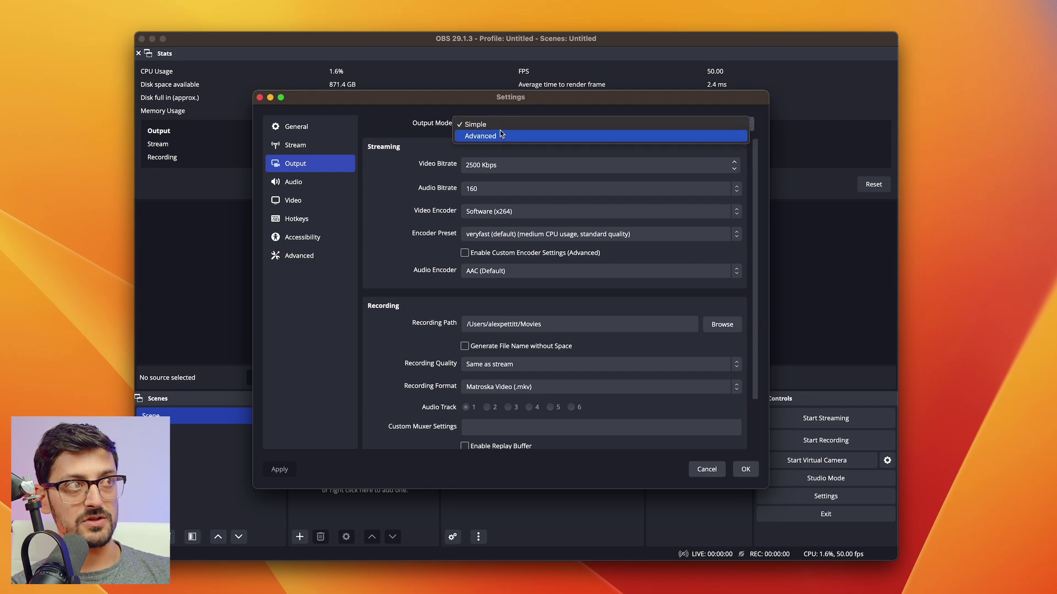
click(501, 138)
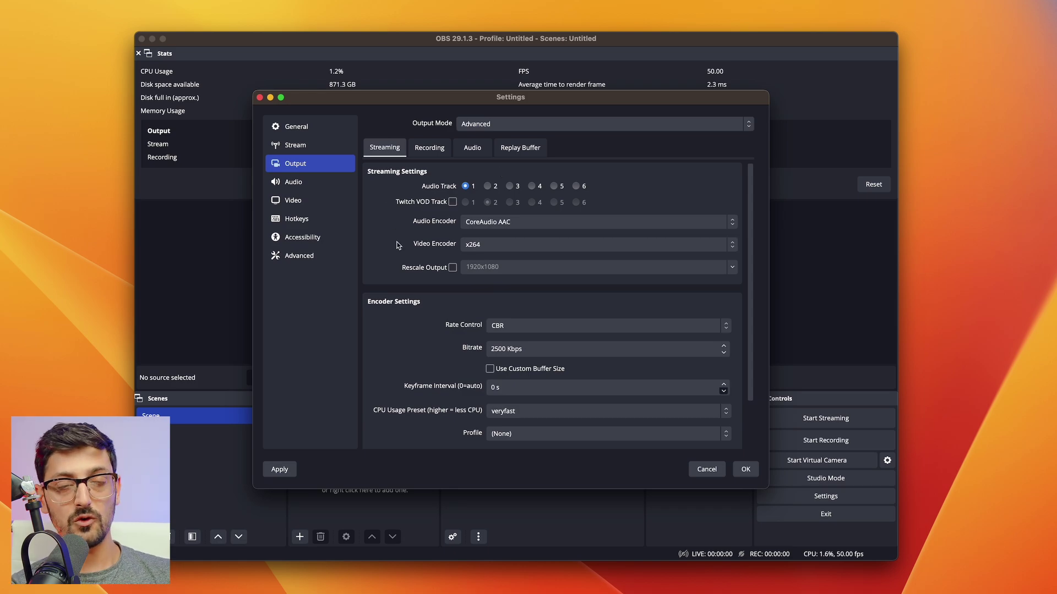
Step: Set the recording path to Blackmagic Cloud Store Mini > OBS Recordings
click(428, 150)
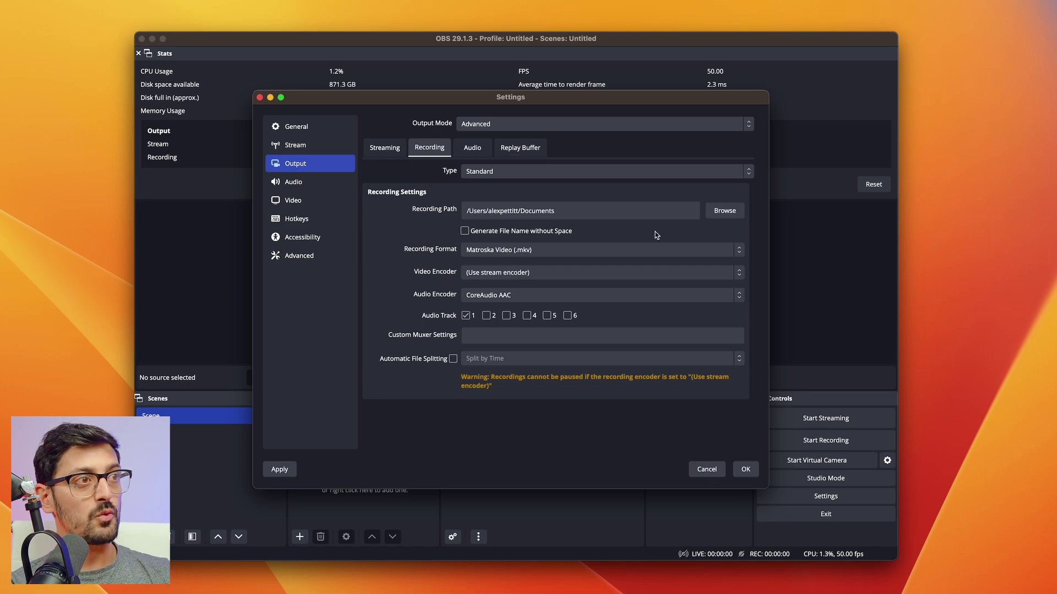
click(726, 213)
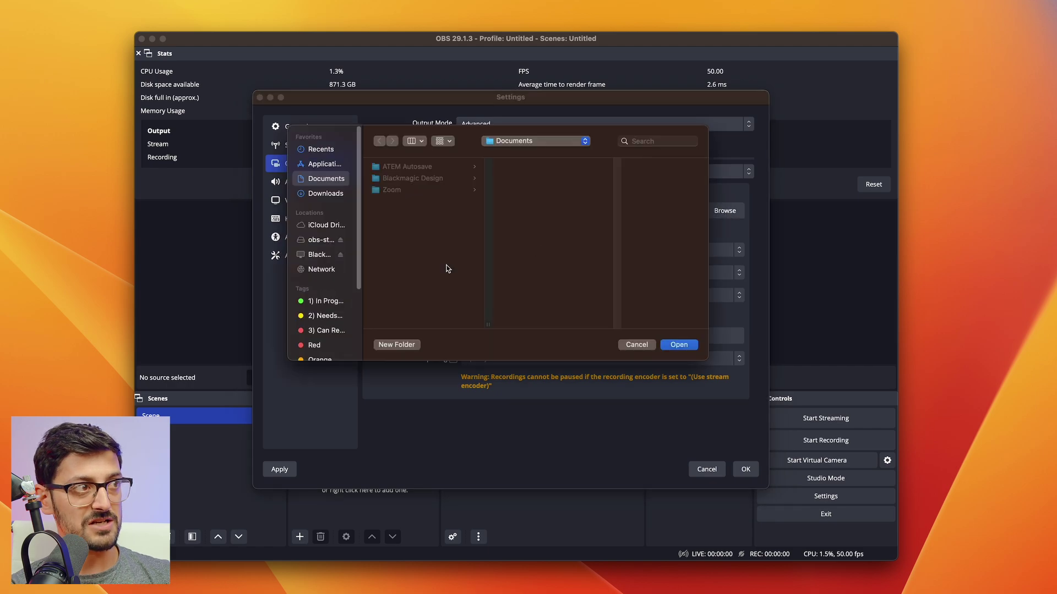
click(317, 255)
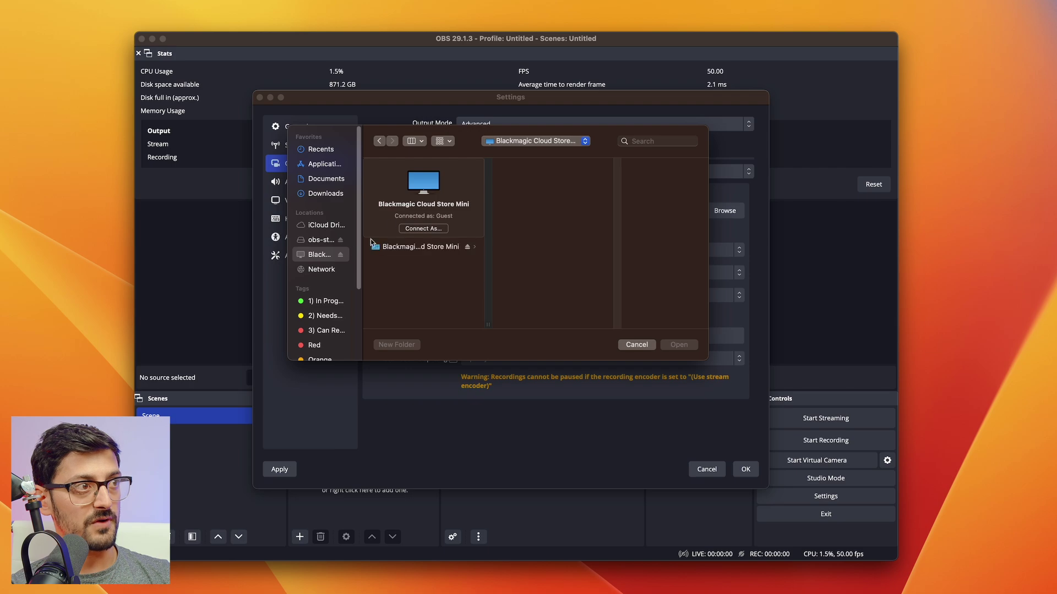
click(431, 248)
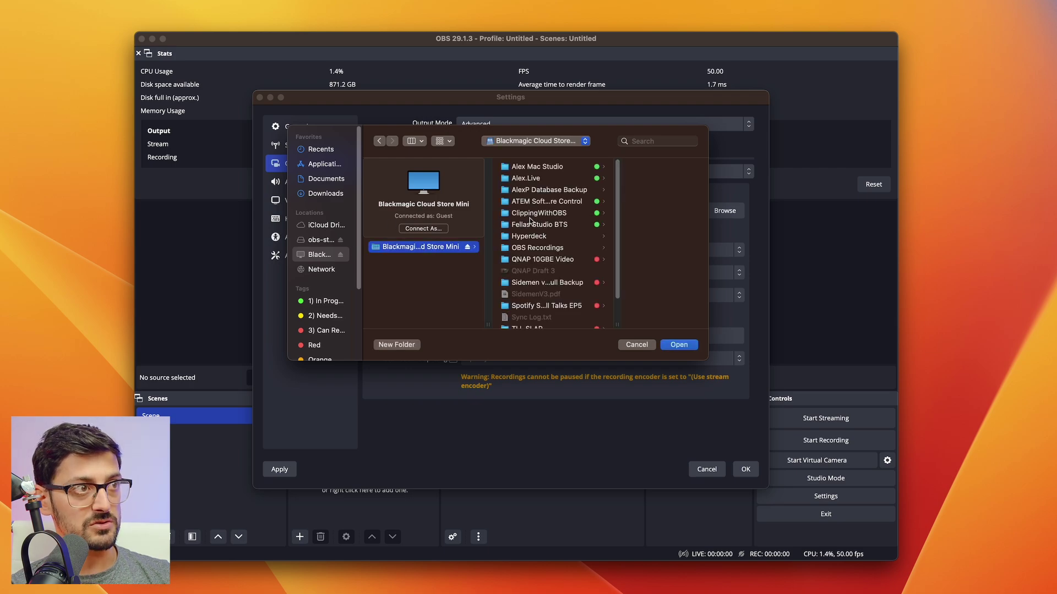
click(538, 249)
click(678, 345)
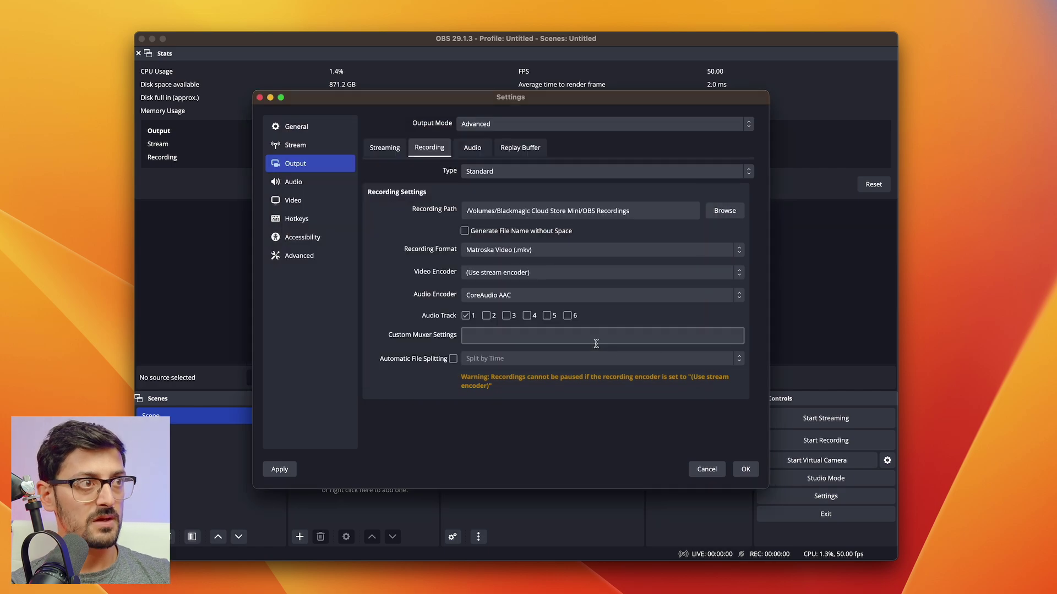
click(573, 250)
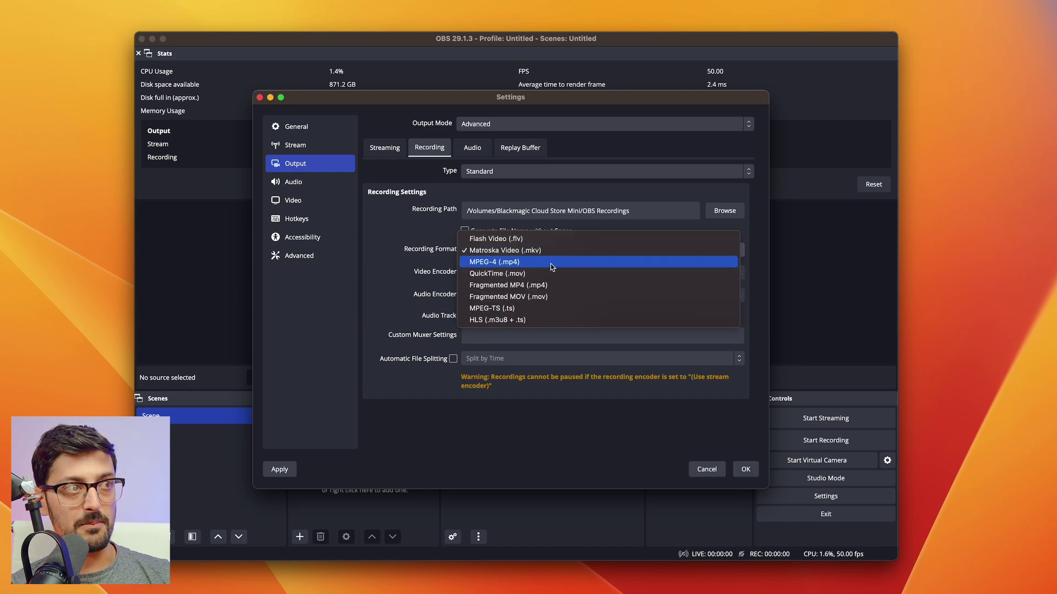
click(429, 231)
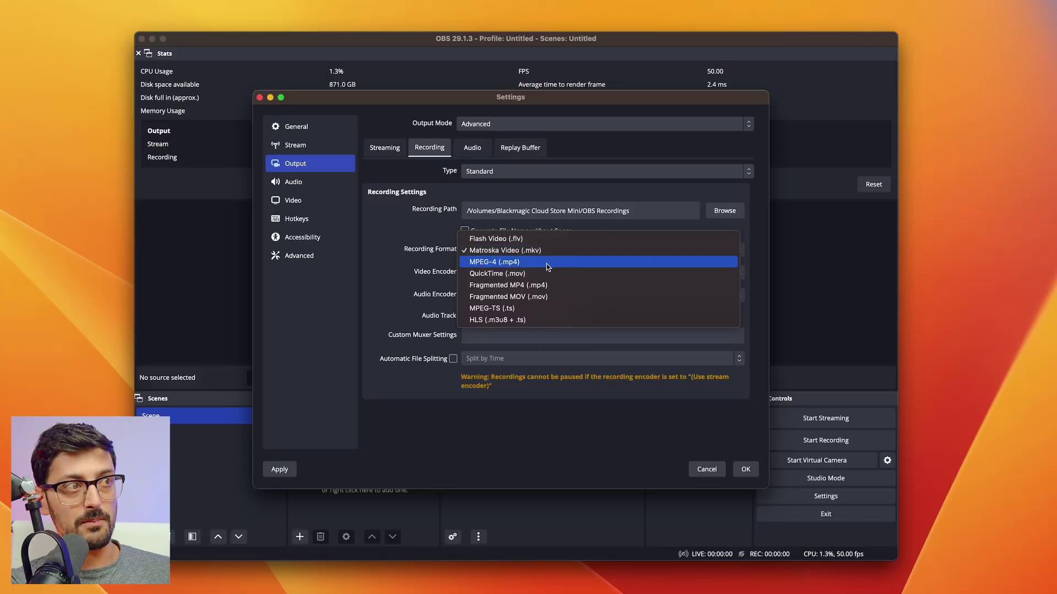
click(425, 235)
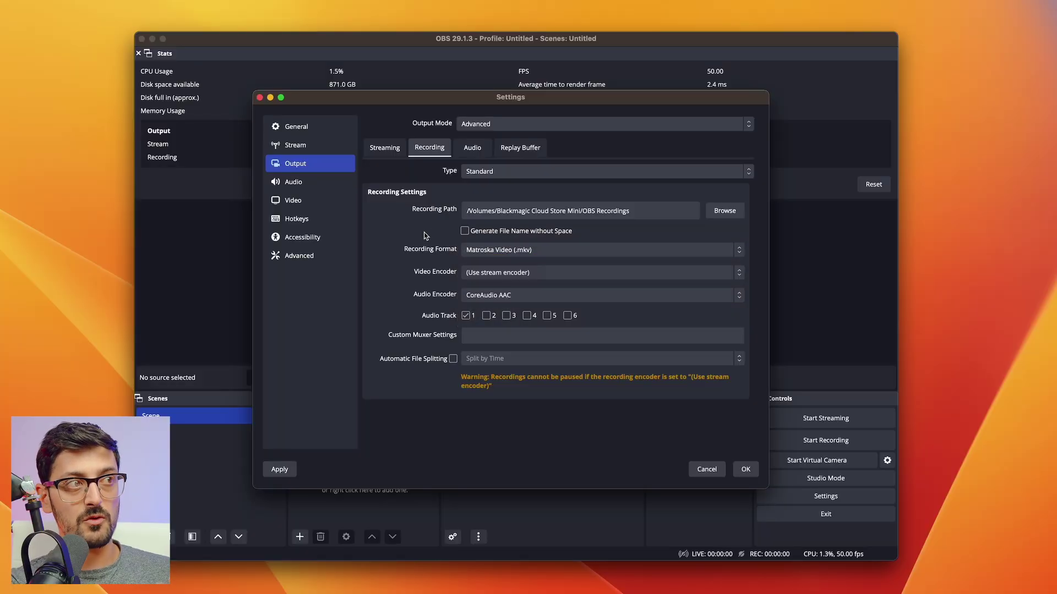
Step: Set the recording video encoder to x264
click(518, 275)
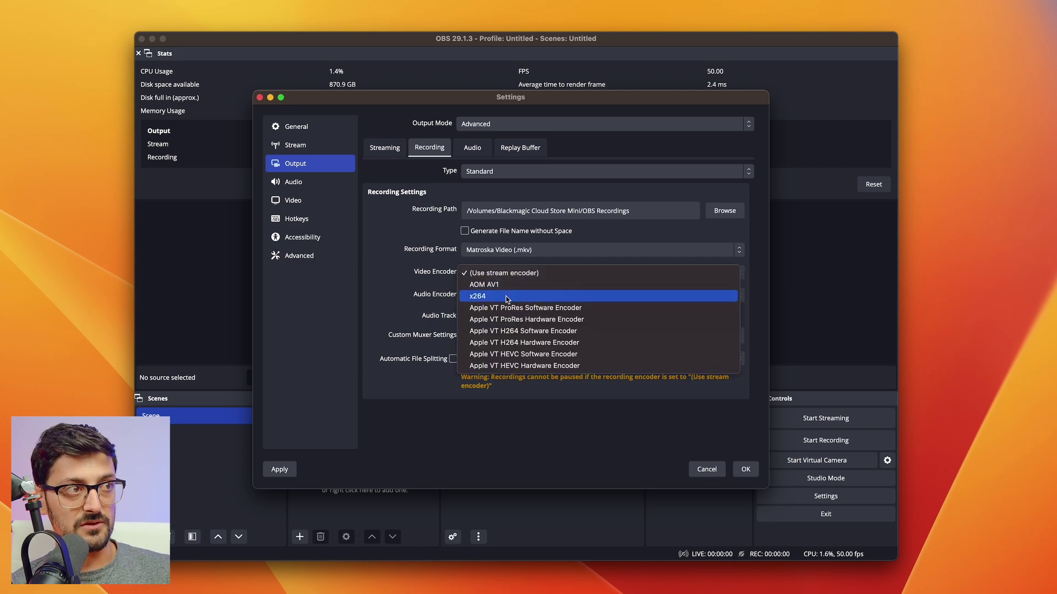
click(507, 298)
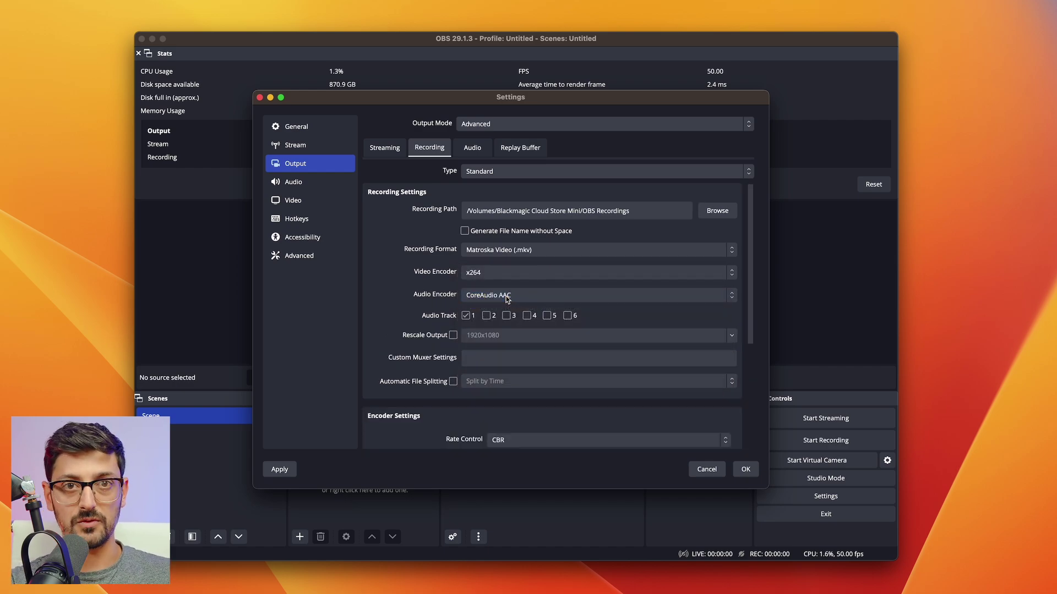
click(519, 275)
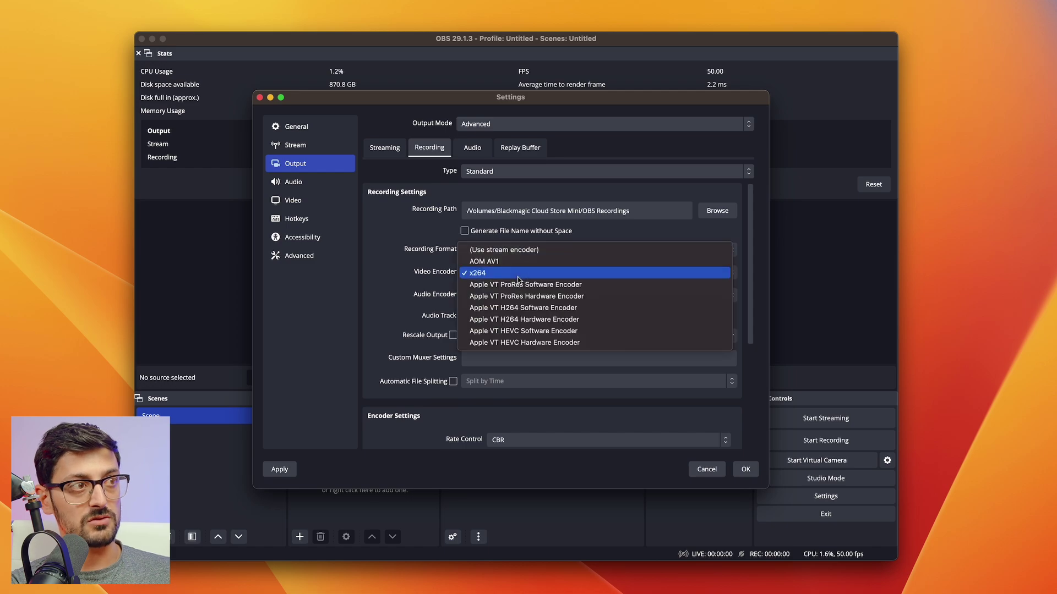
click(392, 279)
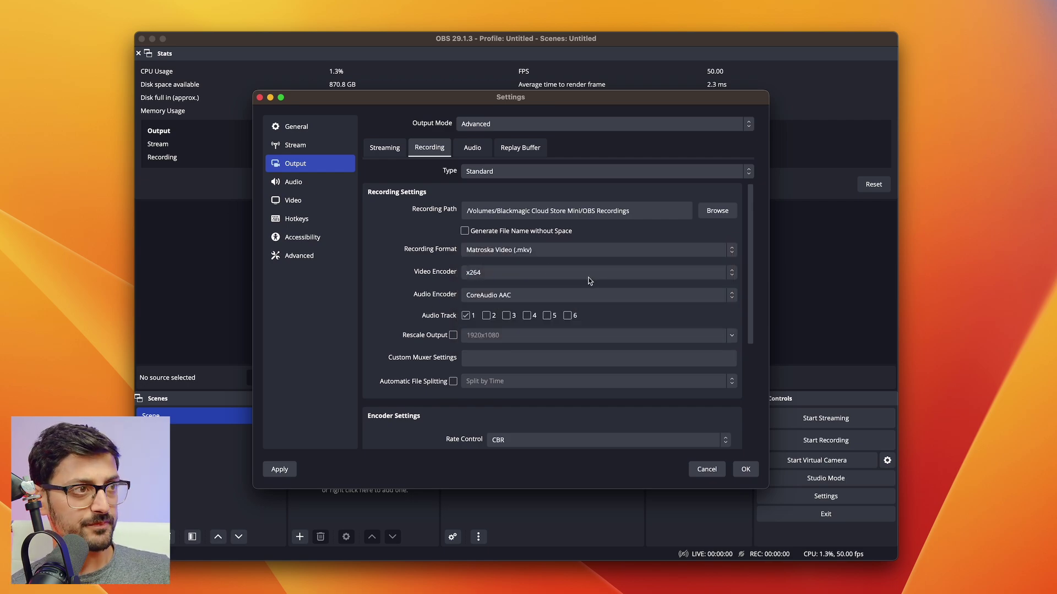
Step: Change the encoder bitrate to 6000 Kbps and apply the settings
click(752, 260)
drag(751, 260, 763, 364)
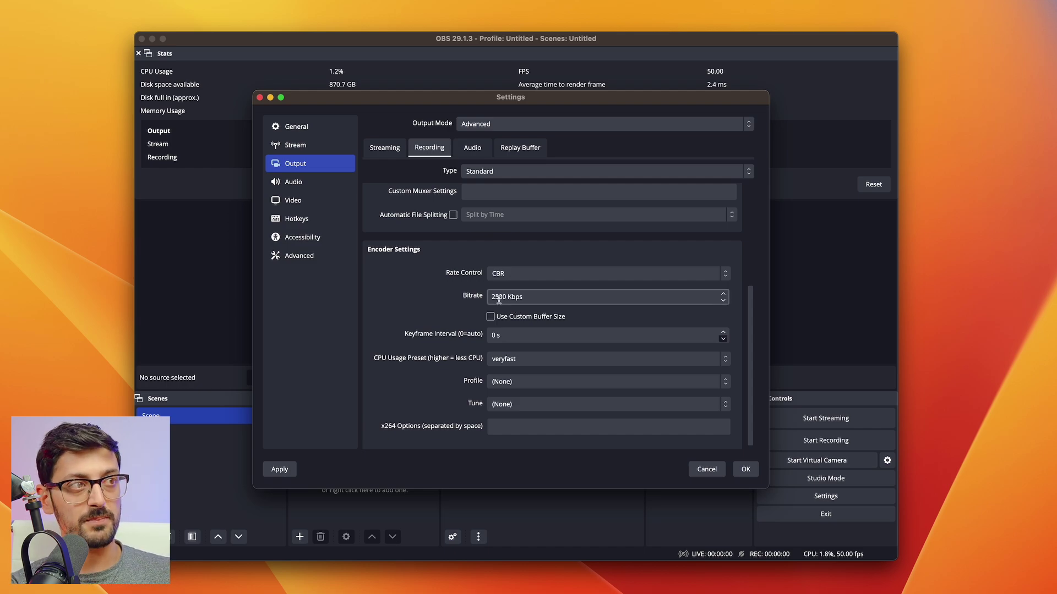
drag(499, 297, 471, 298)
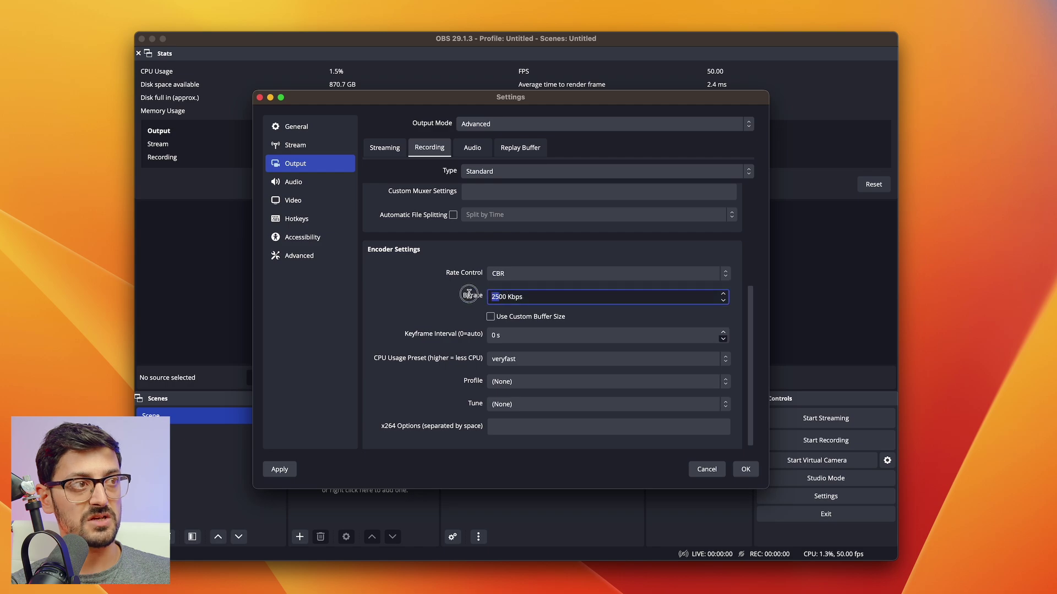
text(60)
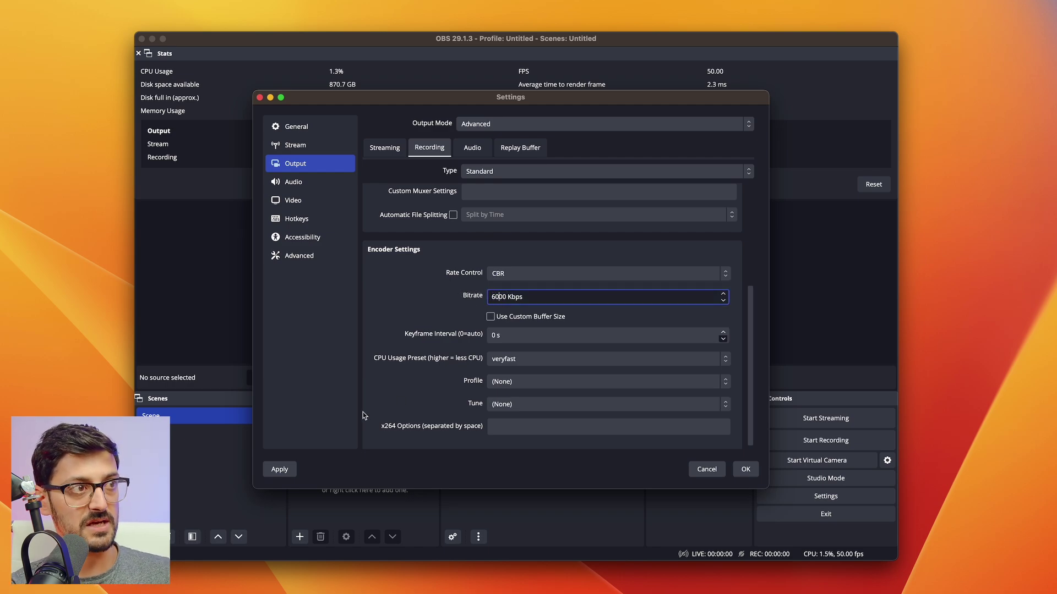
click(281, 469)
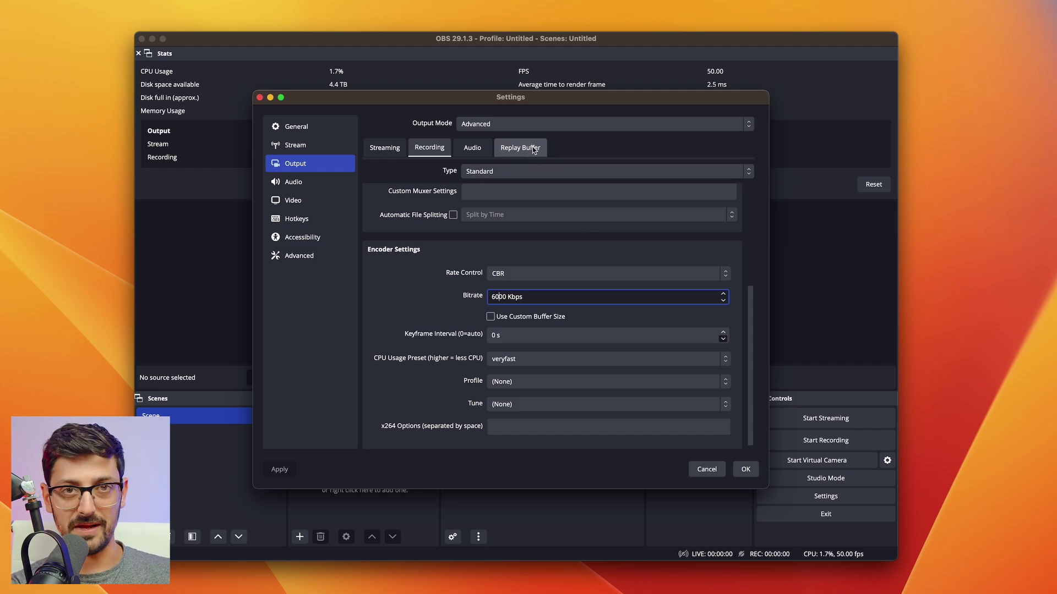
Step: Tick Enable Replay Buffer and set Maximum Replay Time to 60 seconds
click(533, 148)
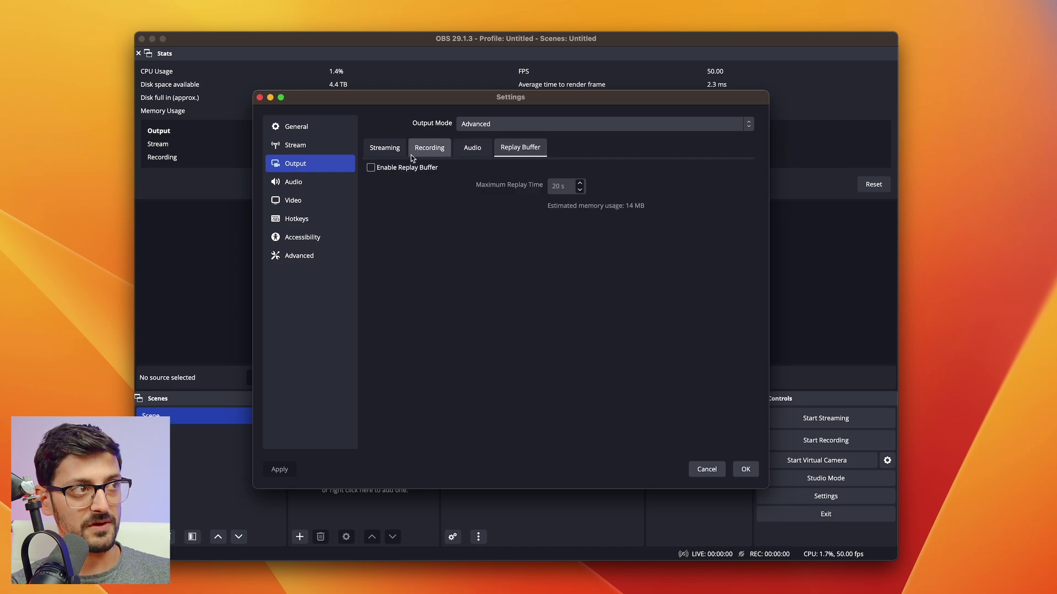
click(370, 167)
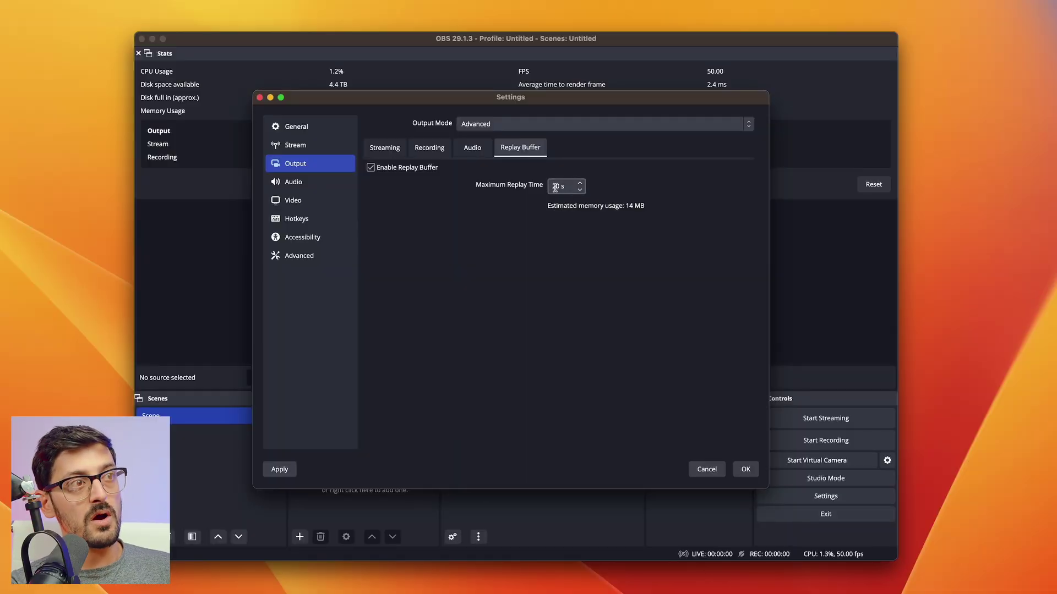
click(554, 188)
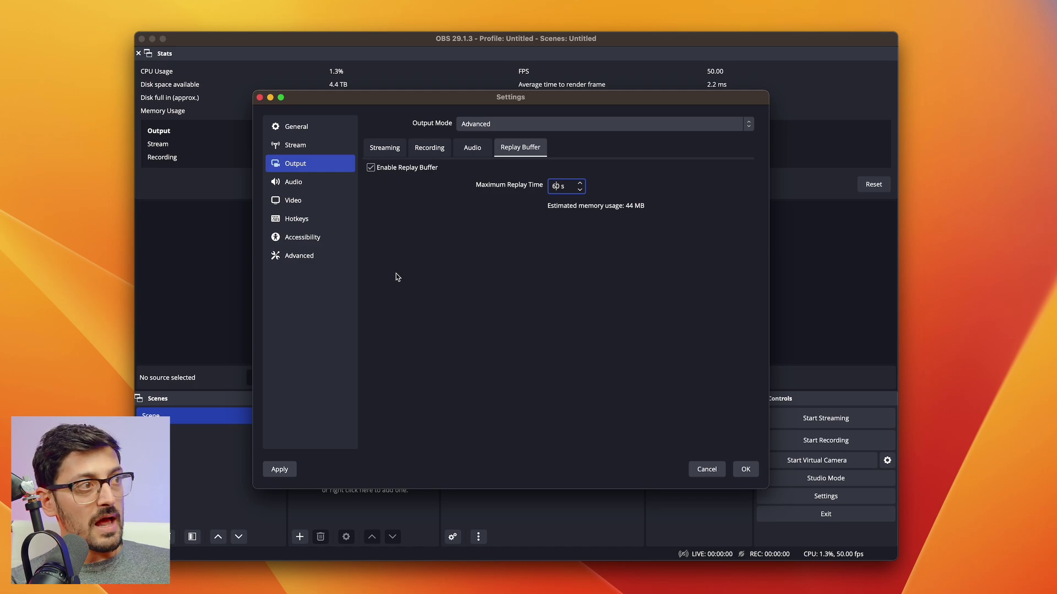
Step: Enable Automatically remux to mp4 under Advanced > Recording and apply
click(299, 257)
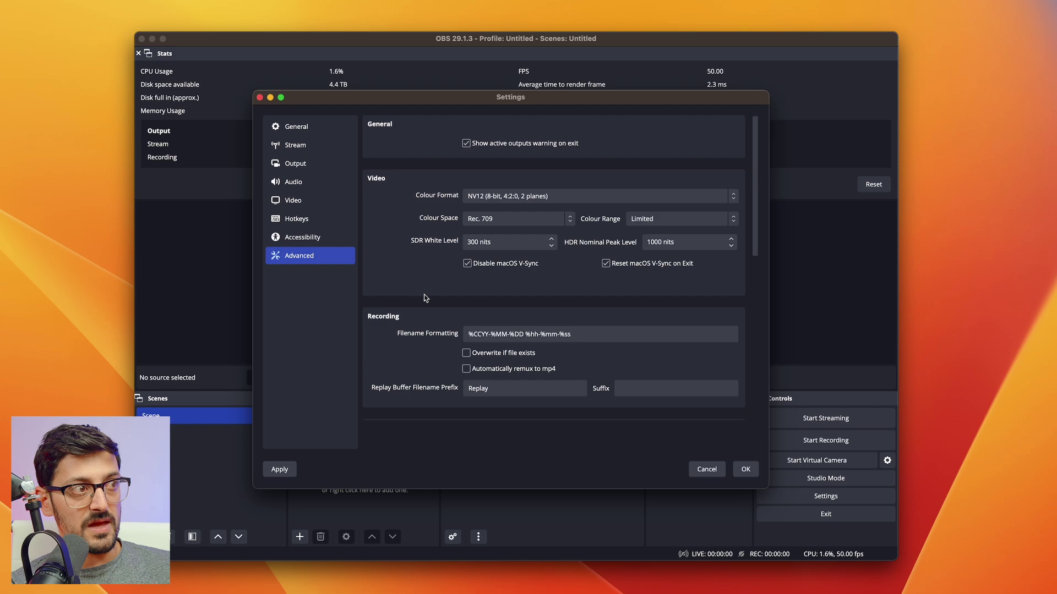
scroll(425, 297, down, 3)
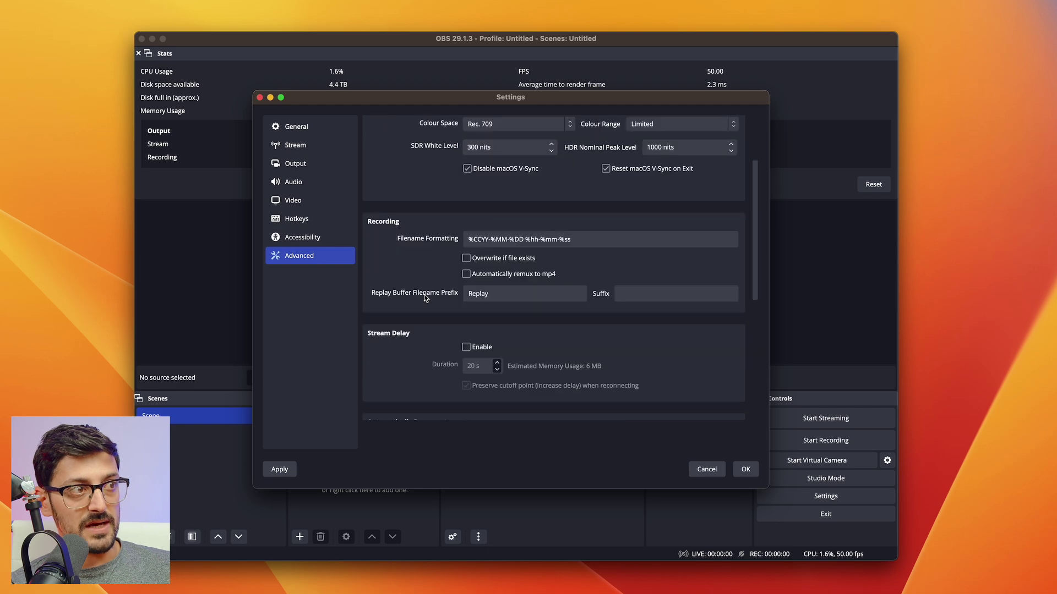
click(467, 274)
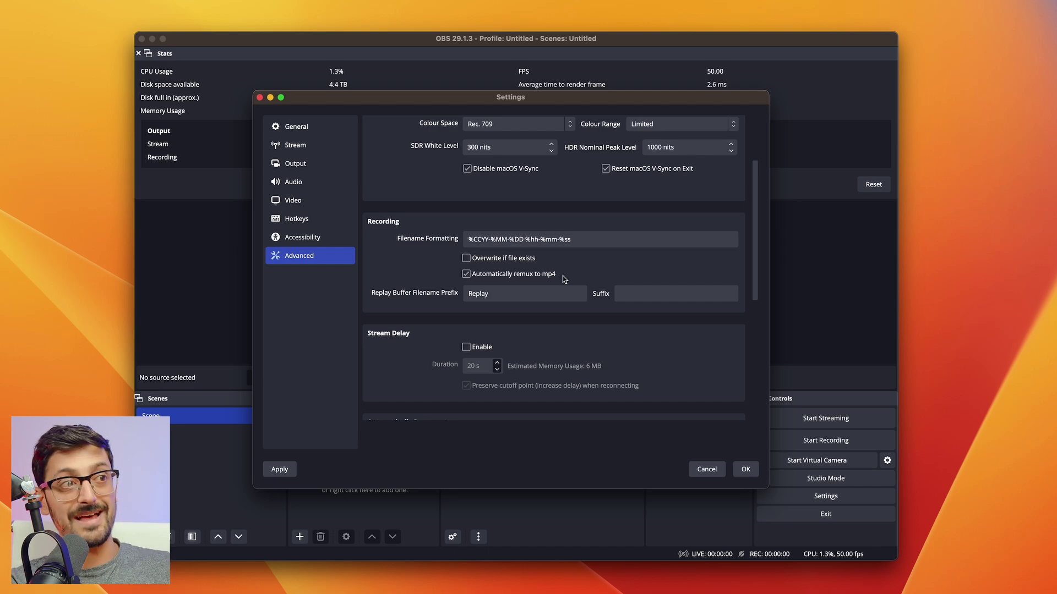
click(280, 472)
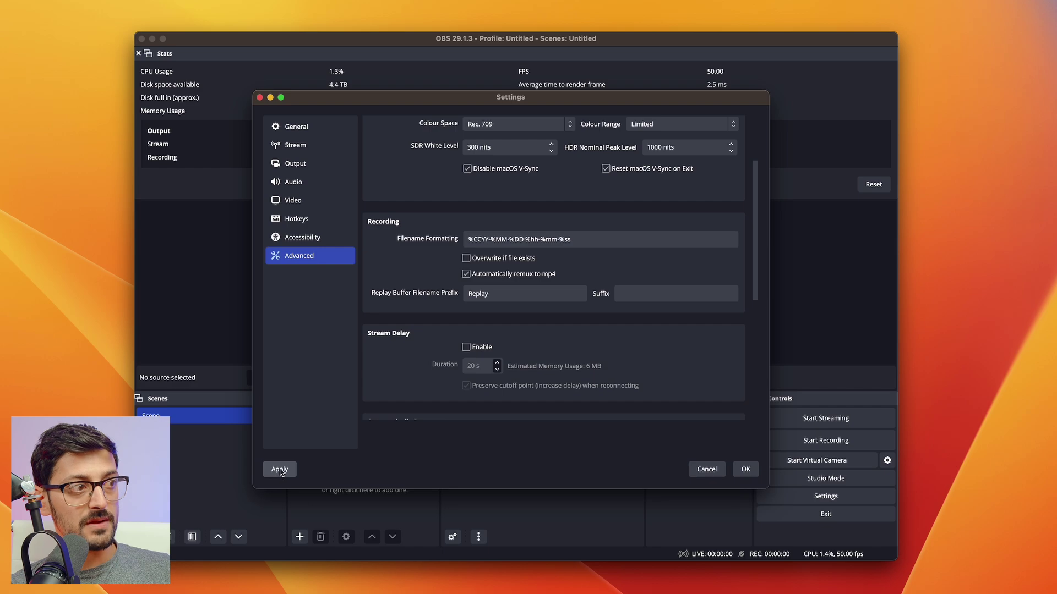
Step: Save the settings and add a Video Capture Device source named 'ATEM Mini'
click(745, 469)
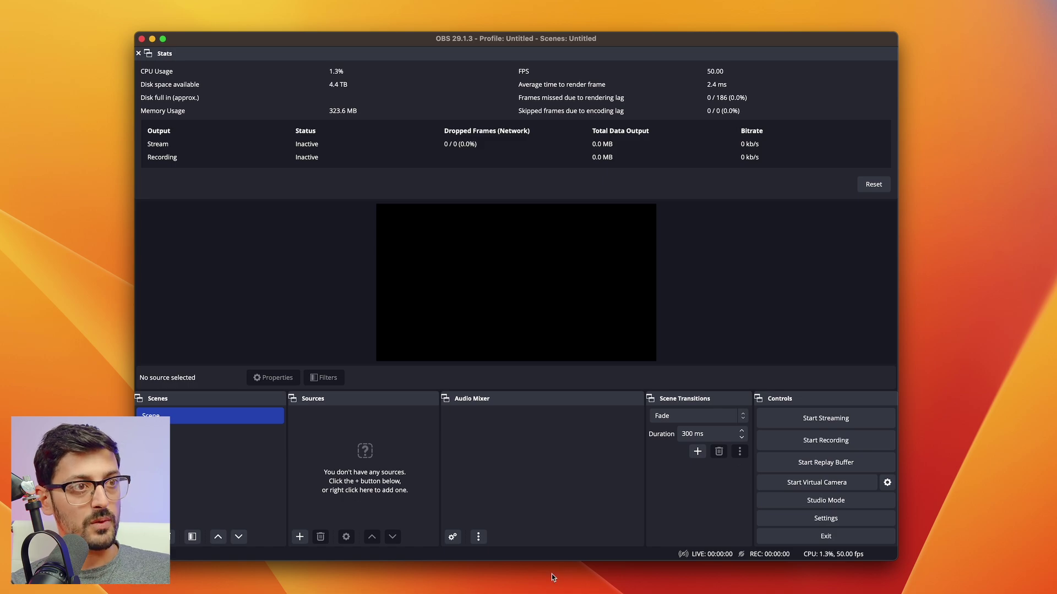
click(300, 537)
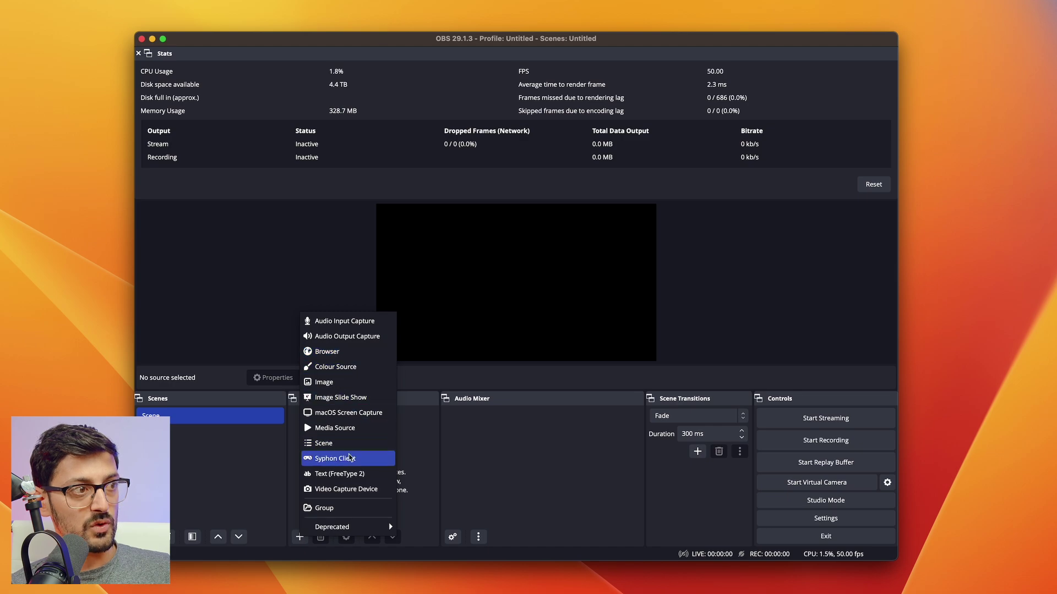
click(353, 490)
text(ATE)
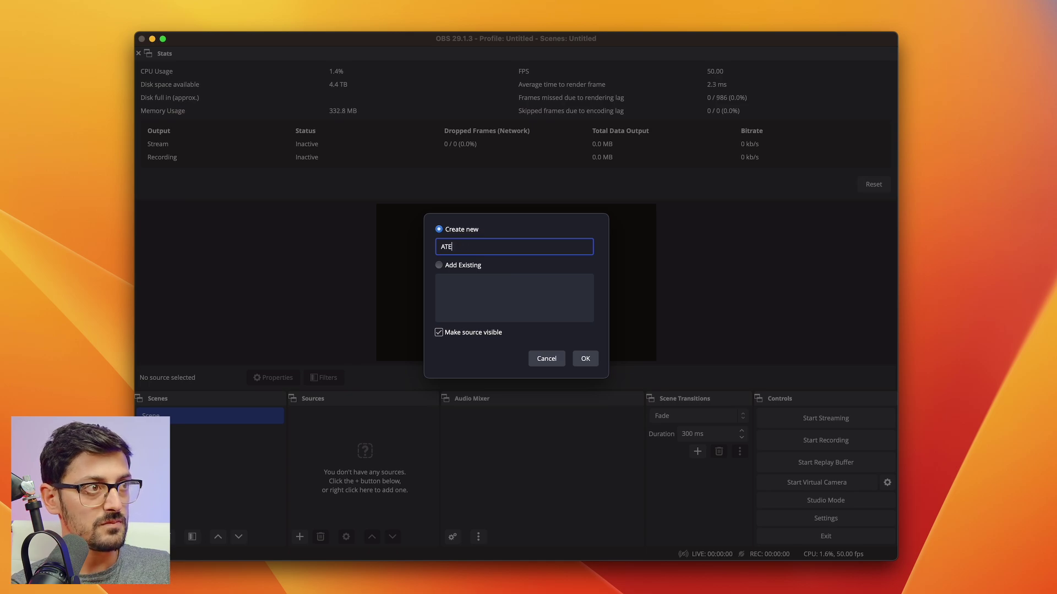
text(M Mini)
key(Return)
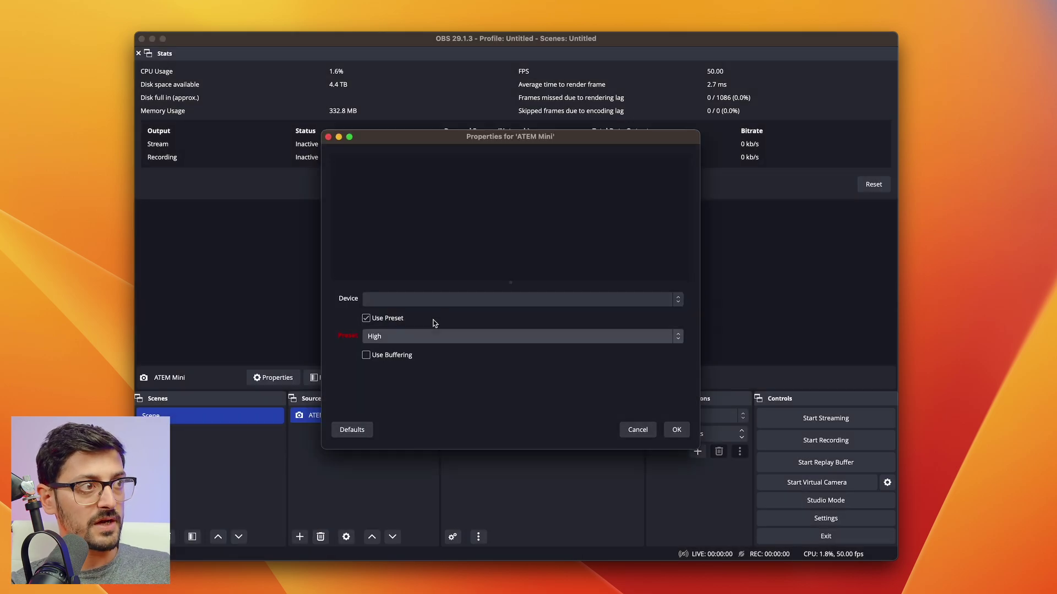
Step: Use the Blackmagic Design device without a preset, at 1920x1080 and 50 fps
click(436, 305)
click(433, 304)
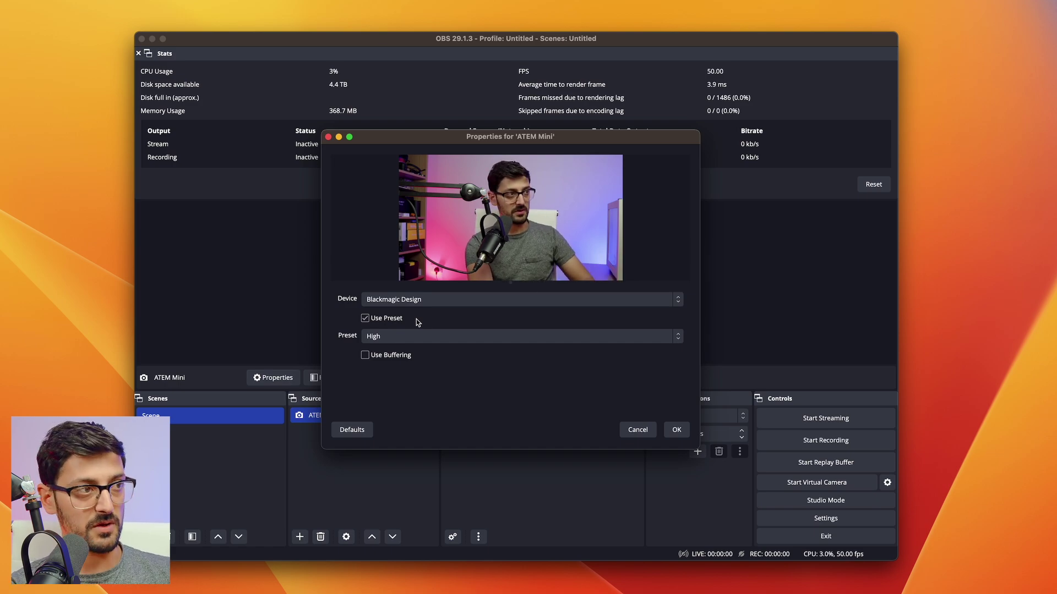
click(416, 324)
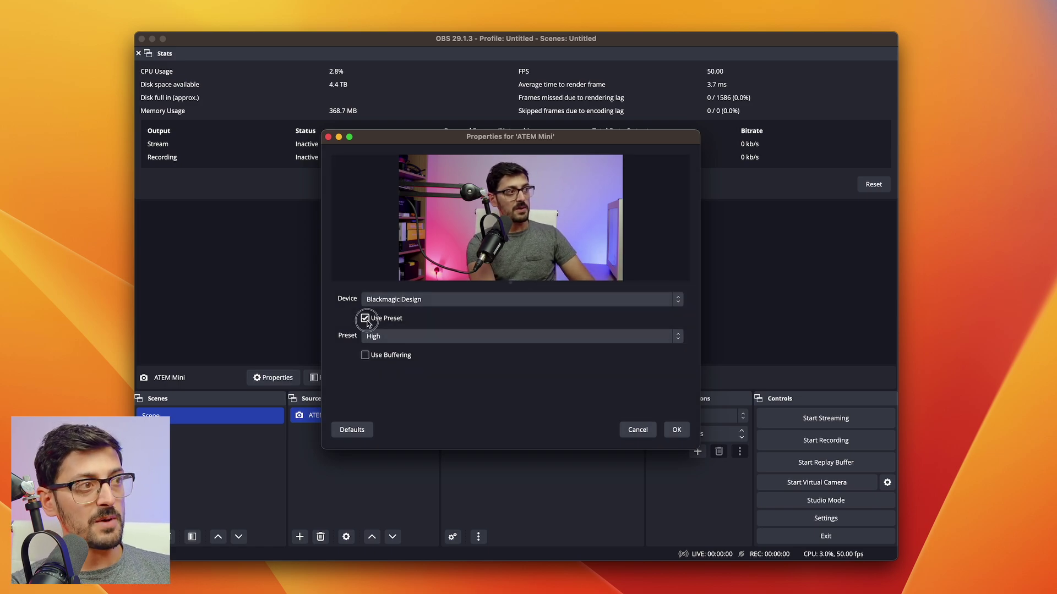
click(404, 336)
click(409, 346)
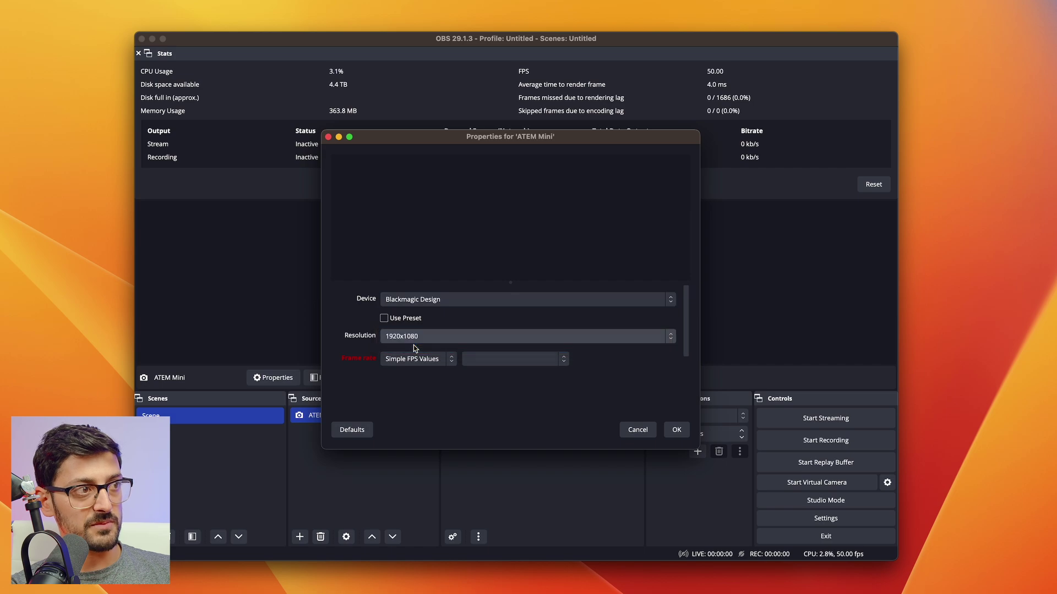
click(484, 359)
click(478, 366)
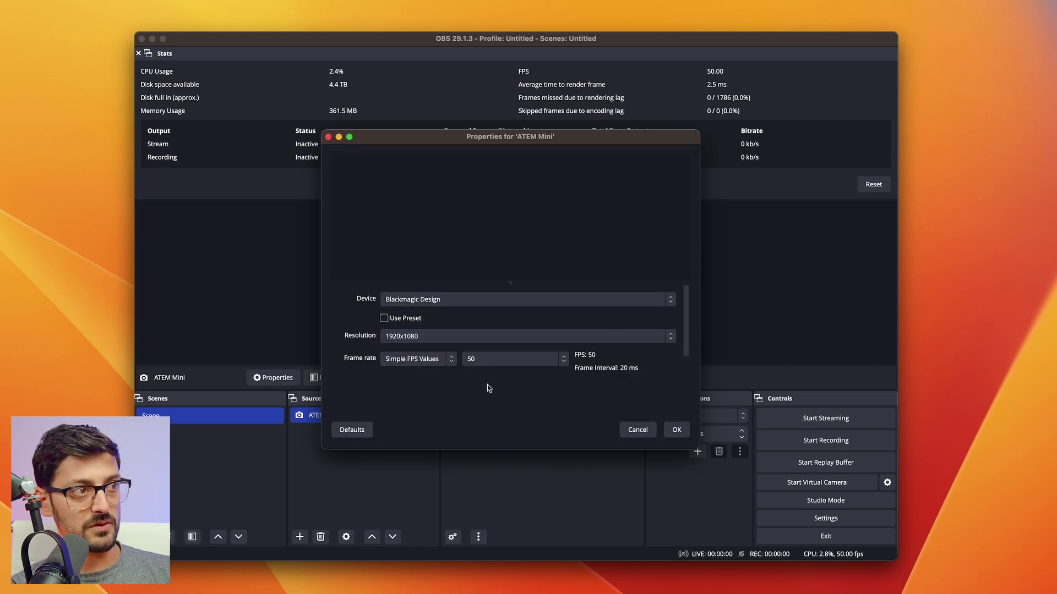
drag(686, 347, 692, 405)
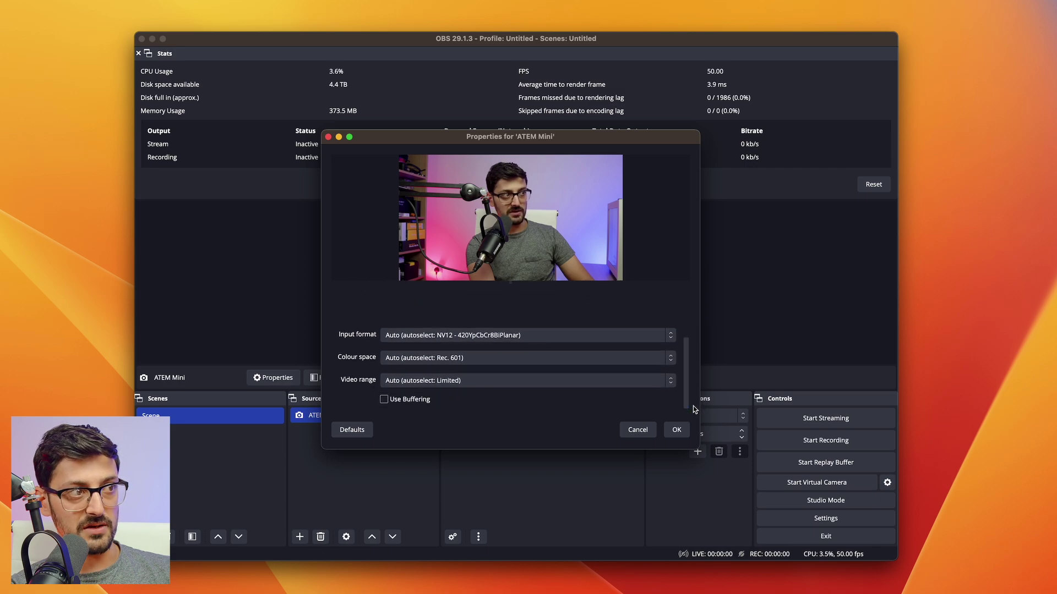
click(676, 430)
click(381, 486)
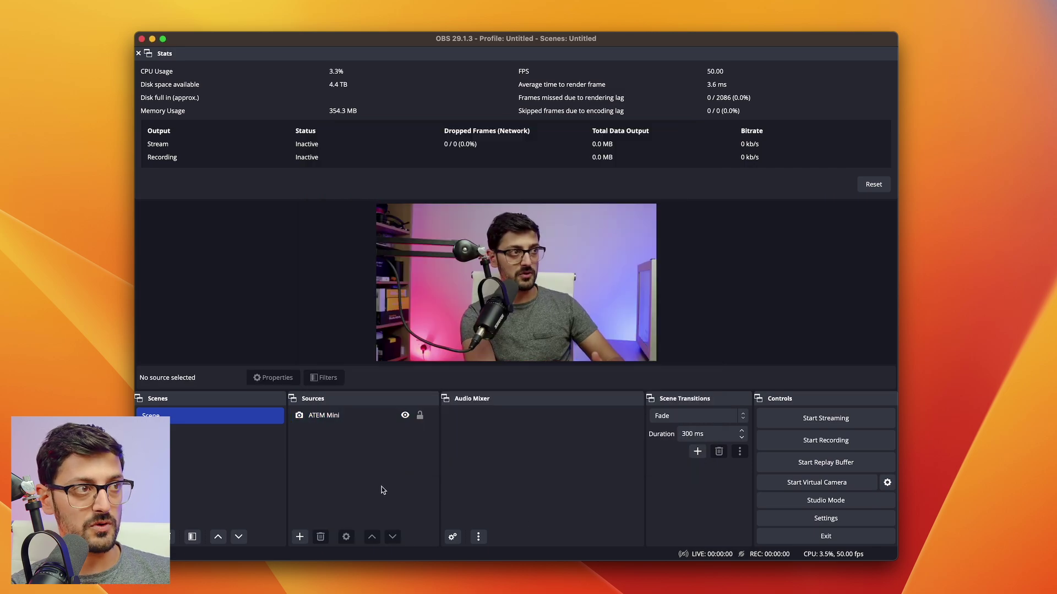
Step: Add an Audio Input Capture source named 'ATEM AUDIO' using the Blackmagic Design device
click(300, 537)
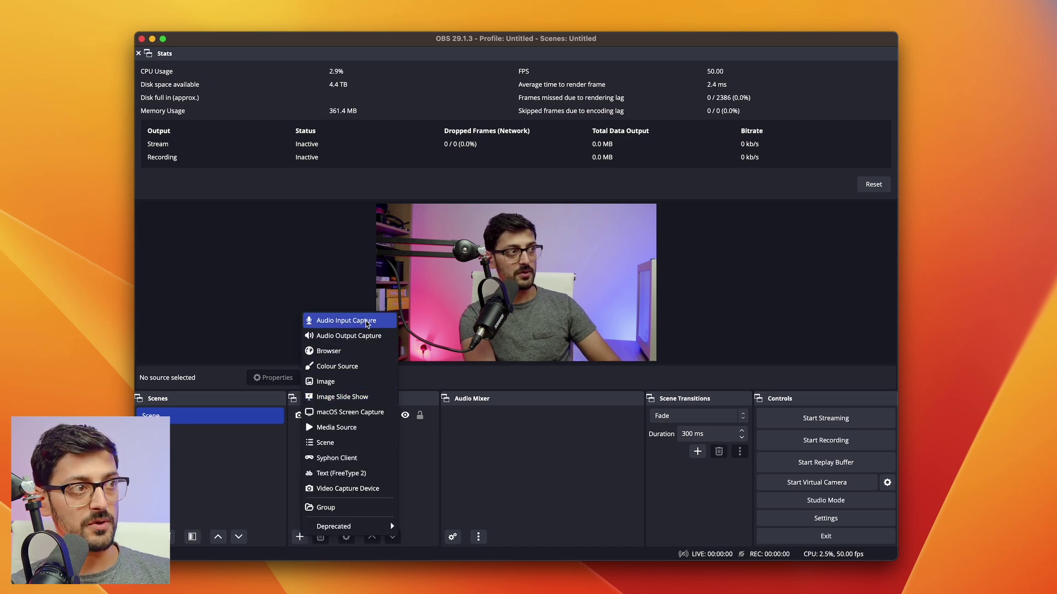
click(388, 322)
text(ATEM AUDIO)
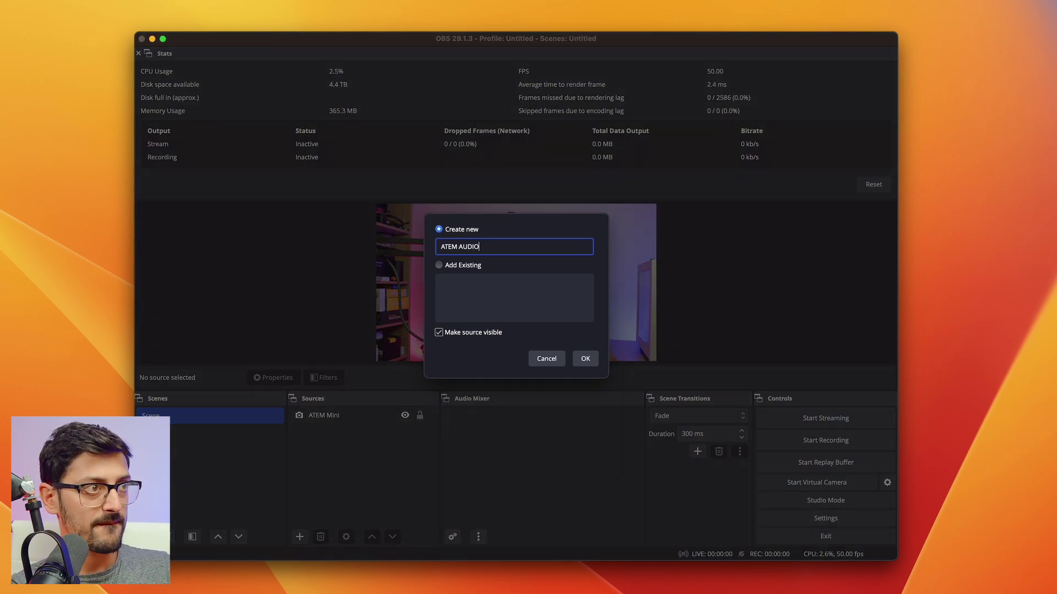
key(Return)
click(500, 174)
click(489, 189)
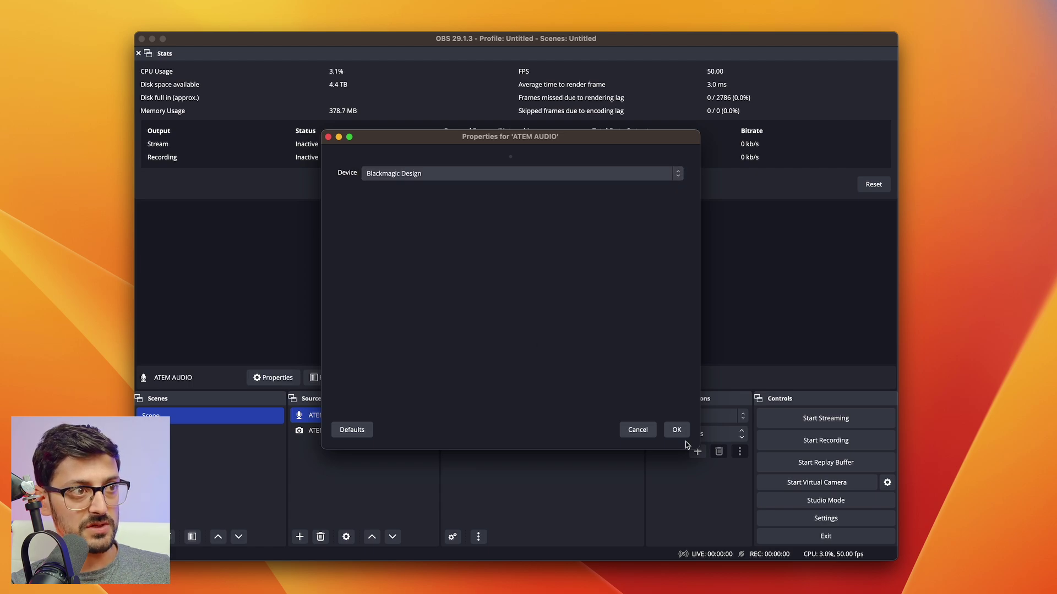
click(676, 430)
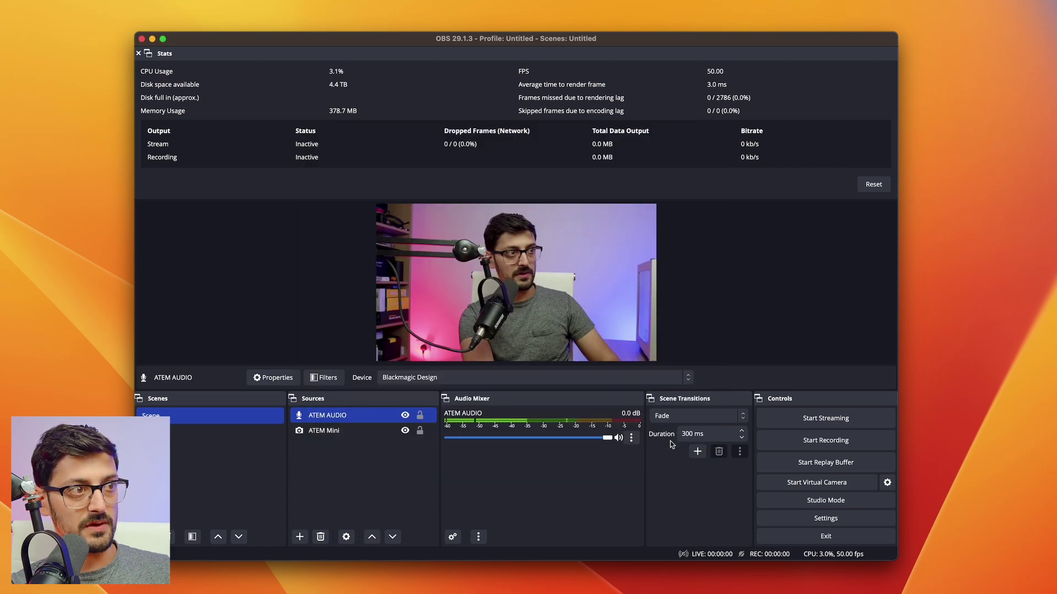
Step: Start the replay buffer, then save a replay clip from it
click(860, 463)
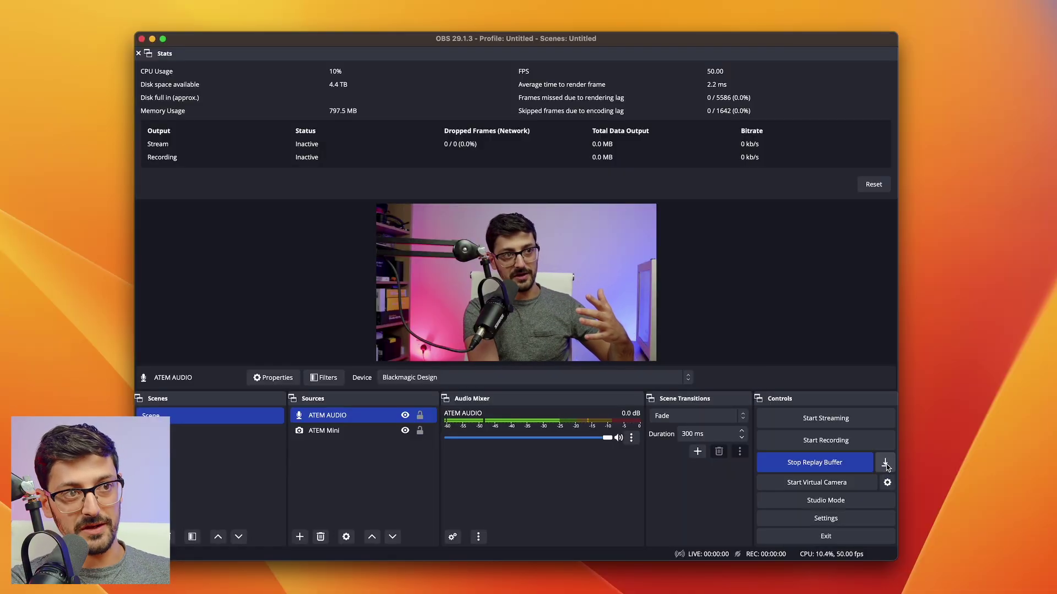
click(886, 464)
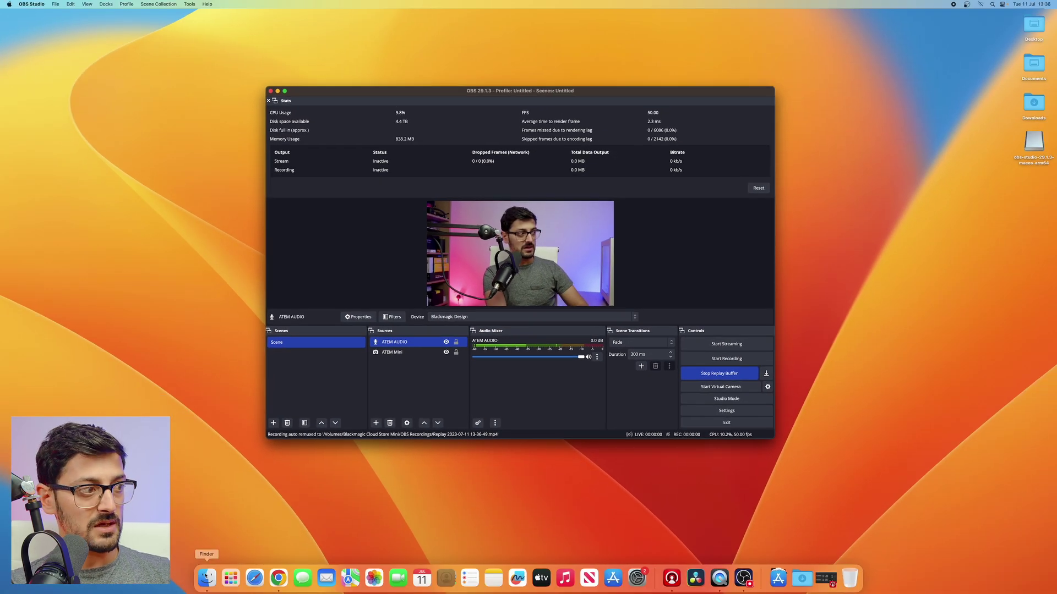
Step: In Finder, open Blackmagic Cloud Store Mini > OBS Recordings and select the Replay mkv file
click(207, 578)
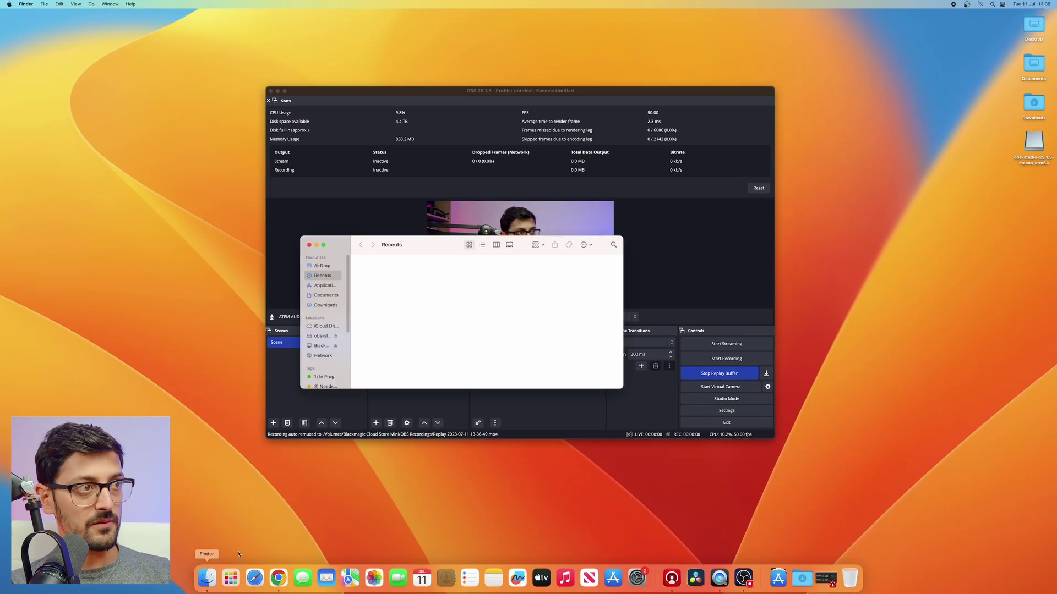
click(321, 346)
double_click(369, 292)
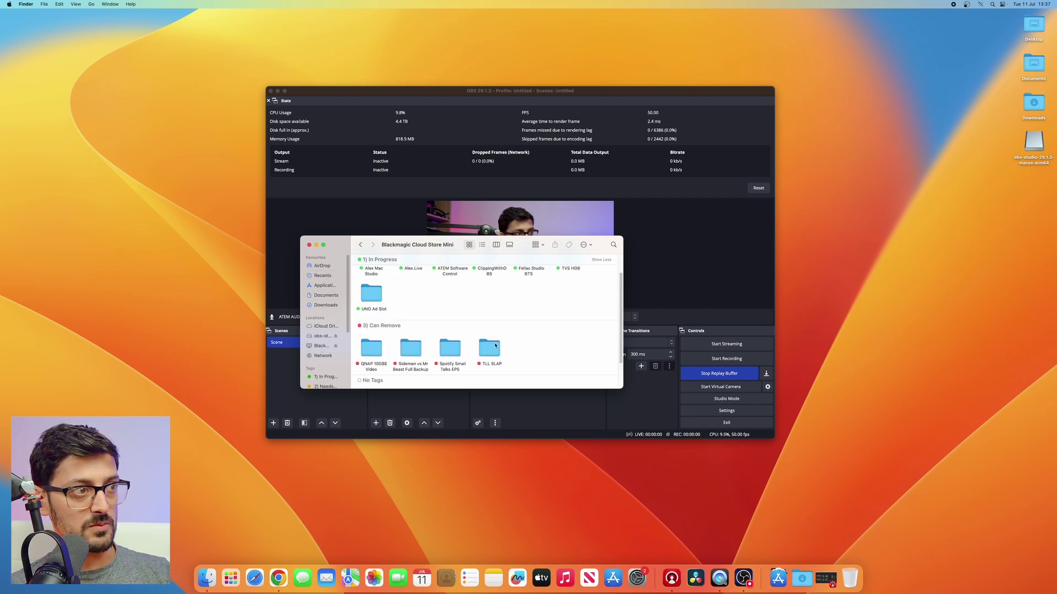
scroll(476, 339, down, 3)
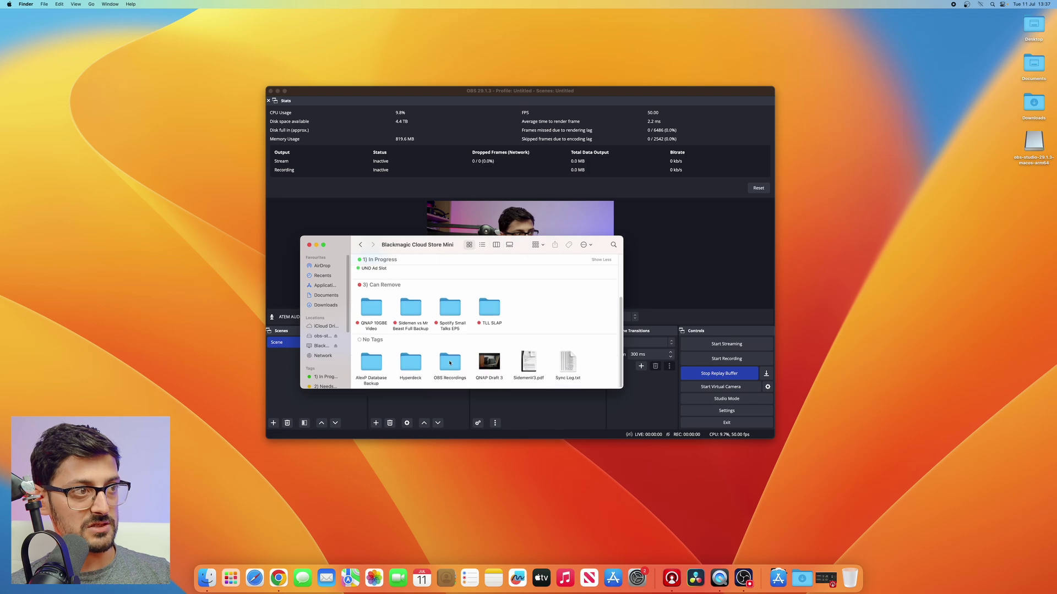
double_click(449, 363)
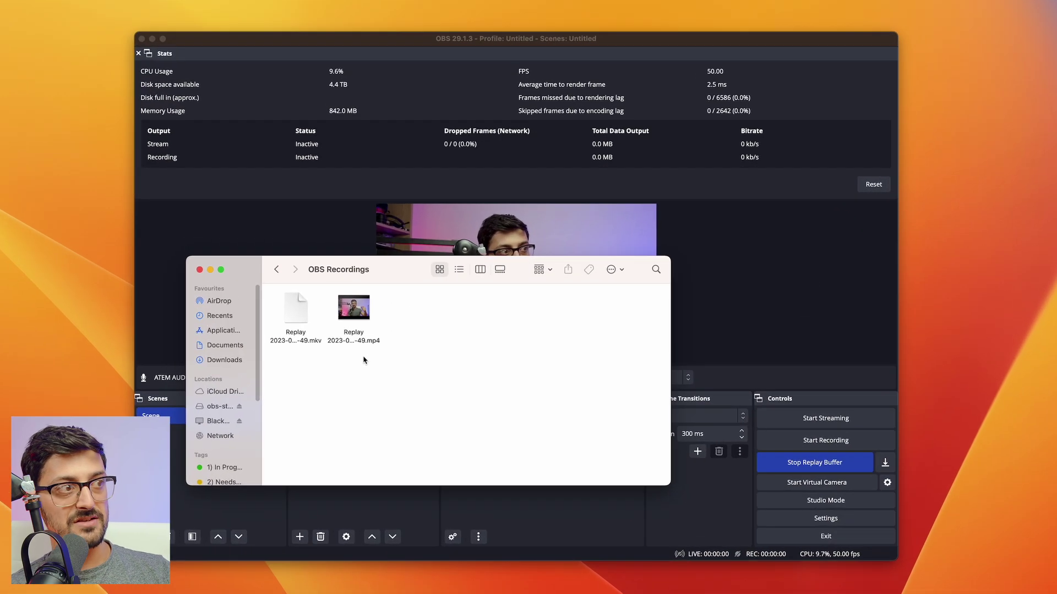
drag(396, 315, 368, 270)
click(377, 317)
click(291, 308)
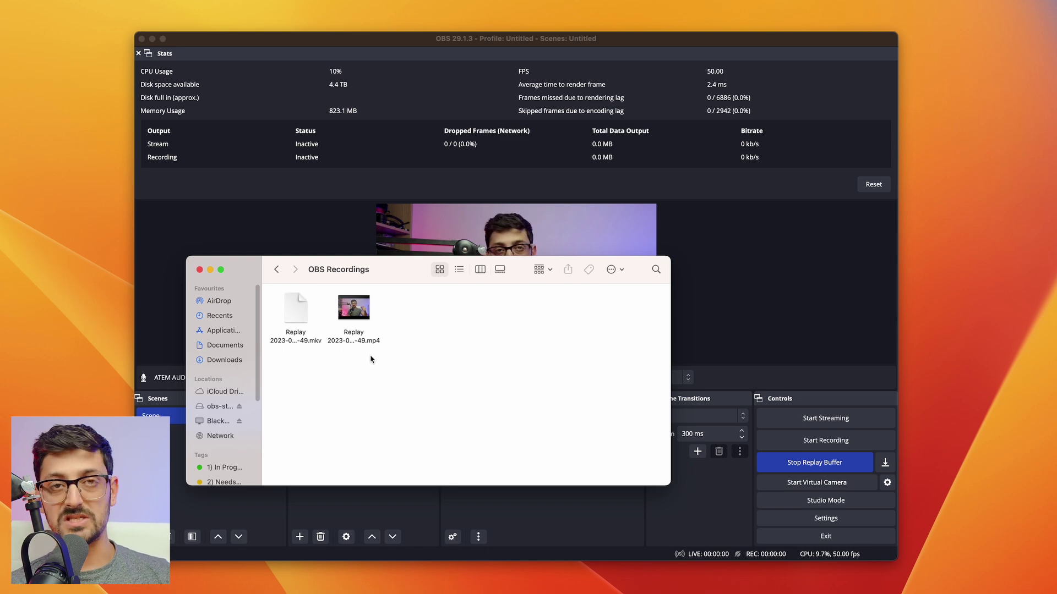
double_click(364, 317)
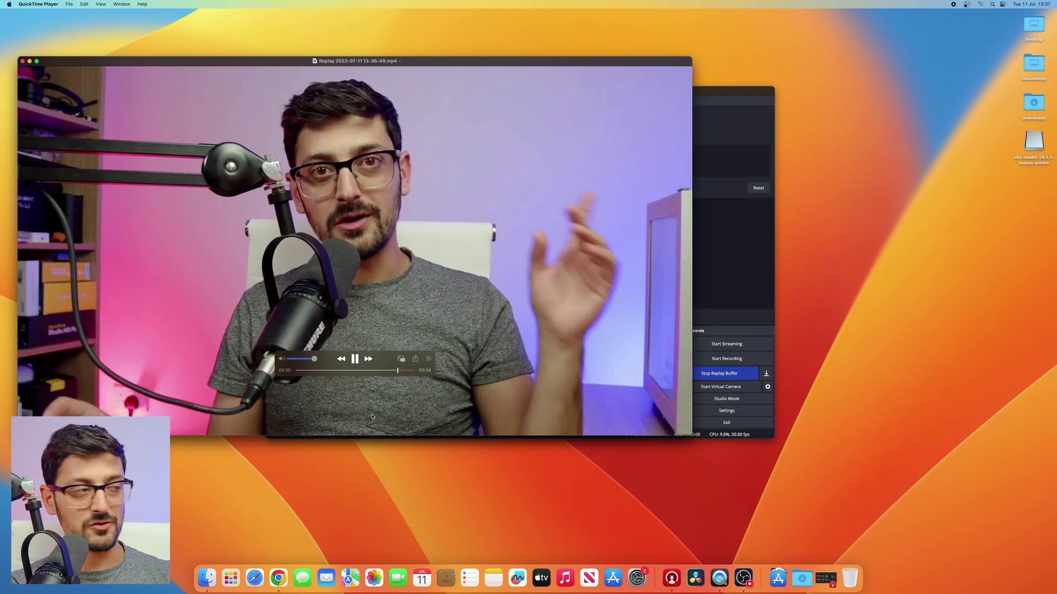
key(space)
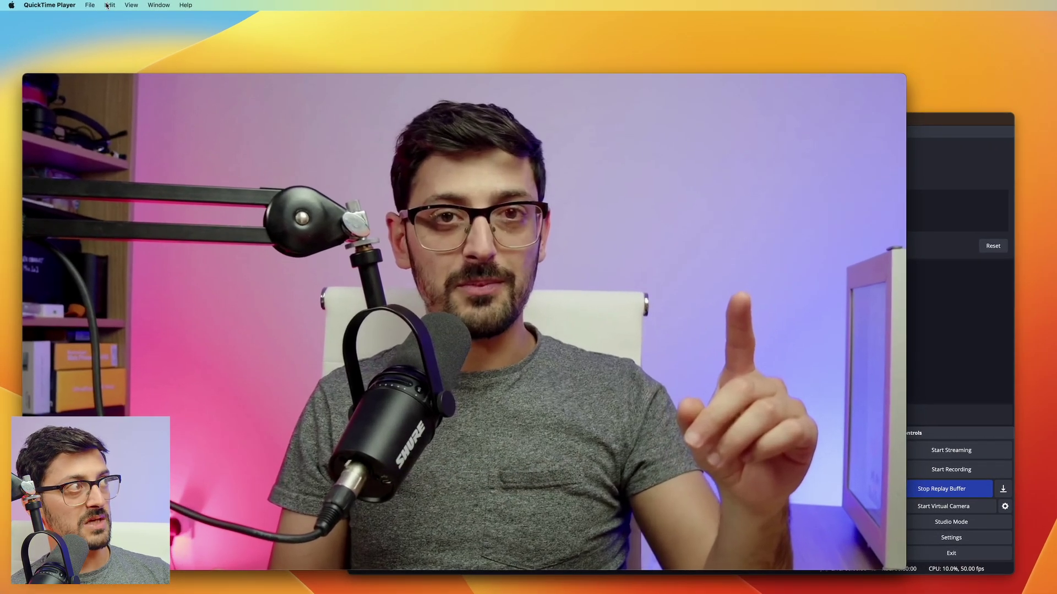
click(109, 5)
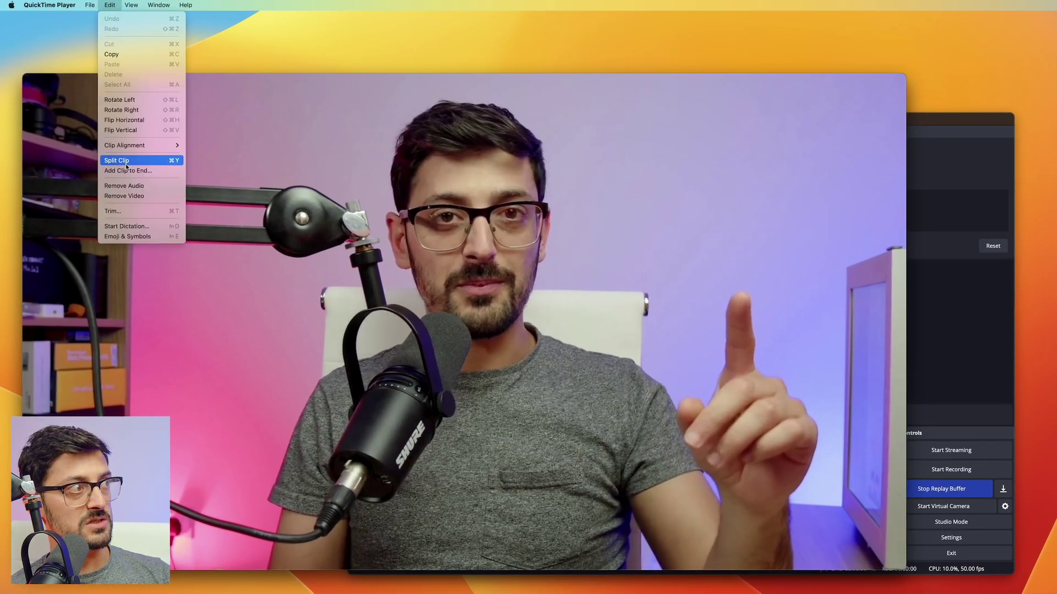
Step: Trim the replay clip from about 00:22 so only its last 12 seconds remain
click(119, 211)
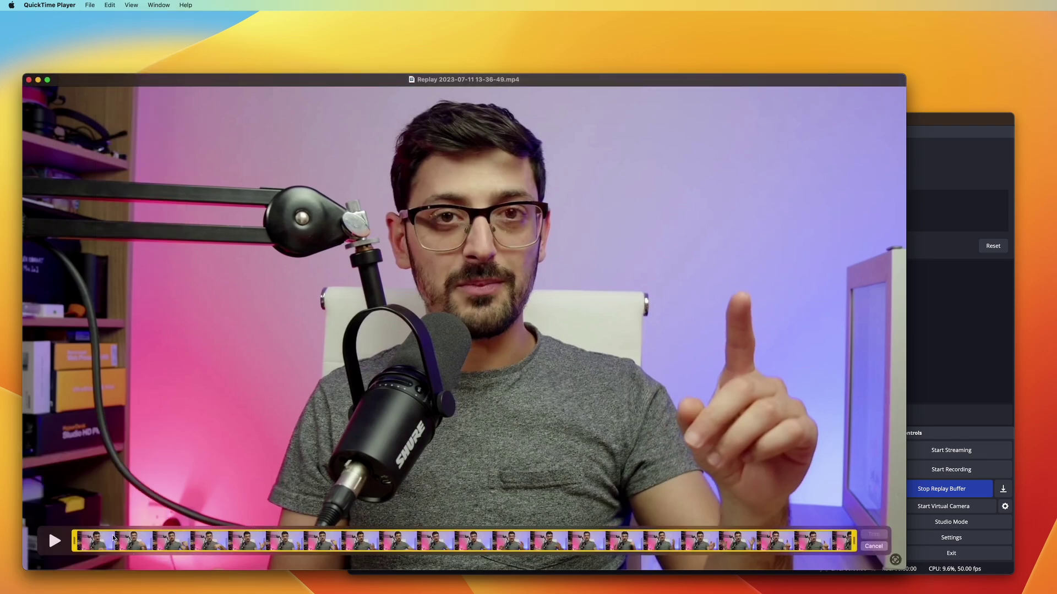
drag(73, 542, 579, 542)
click(873, 535)
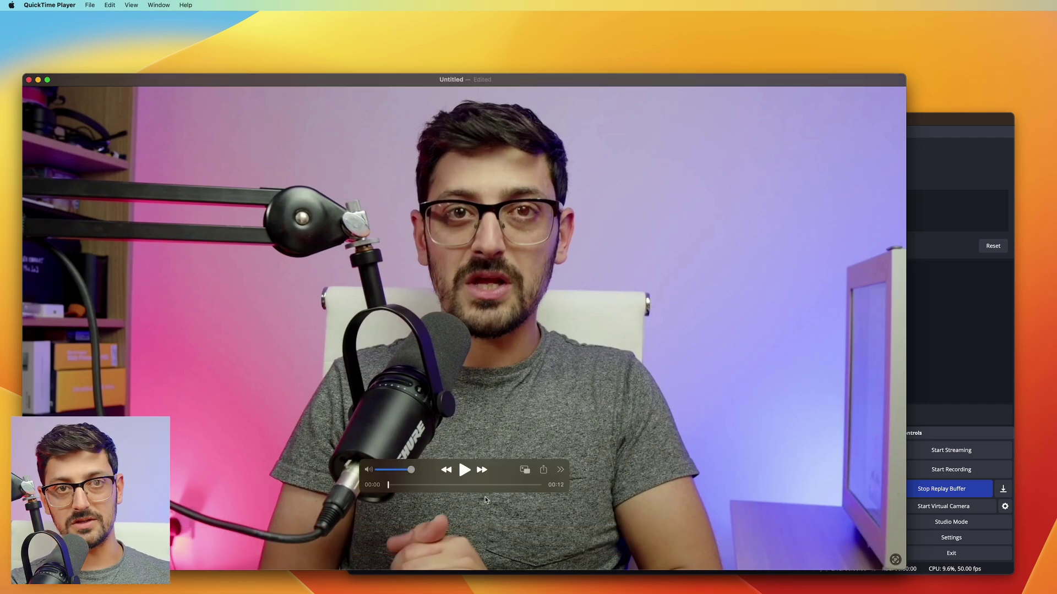
mouse_move(528, 391)
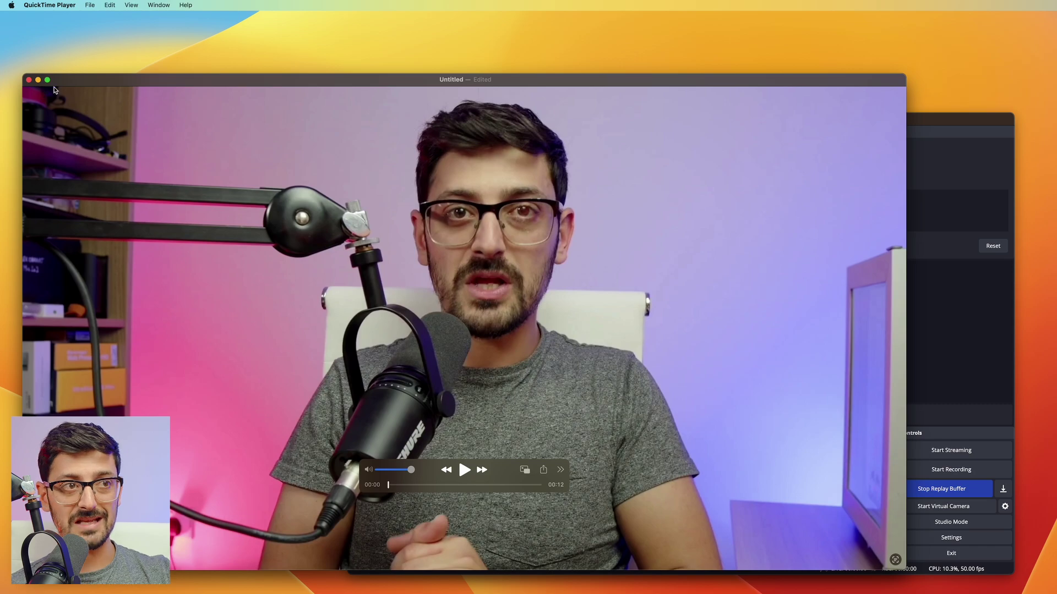
click(976, 174)
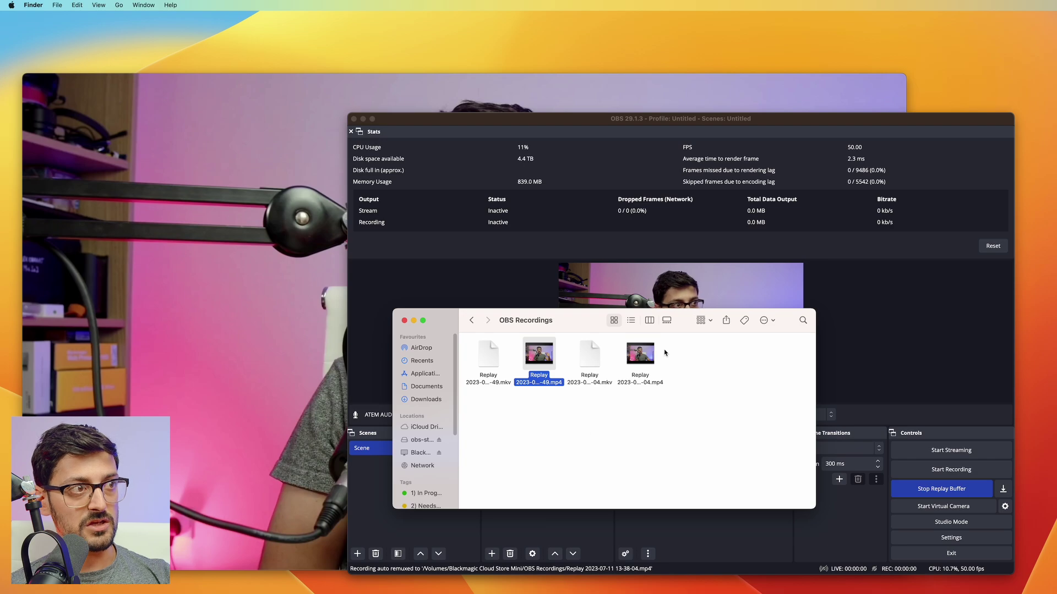
double_click(640, 357)
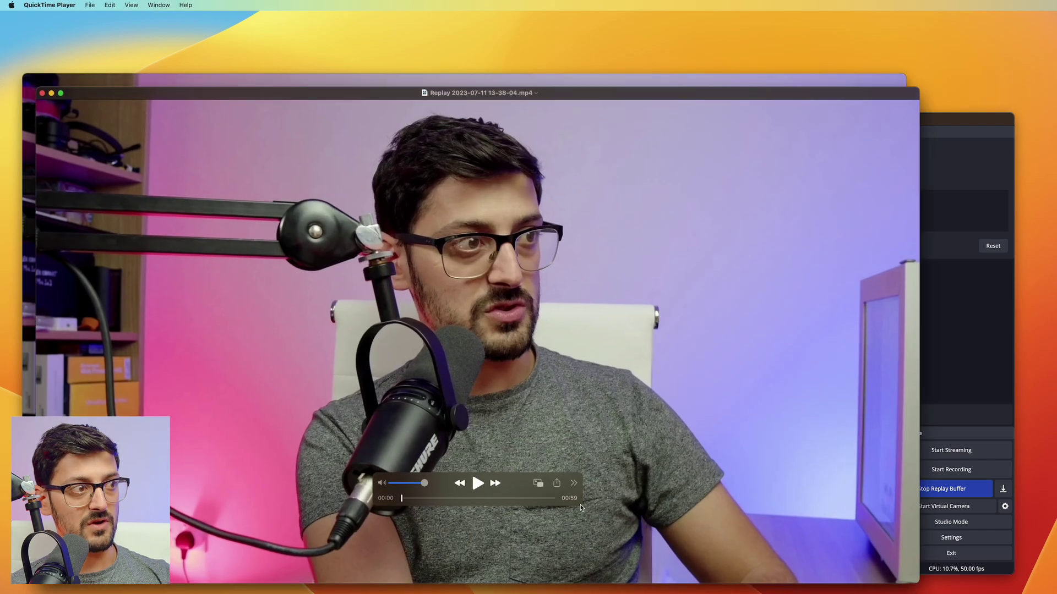
drag(506, 498, 544, 498)
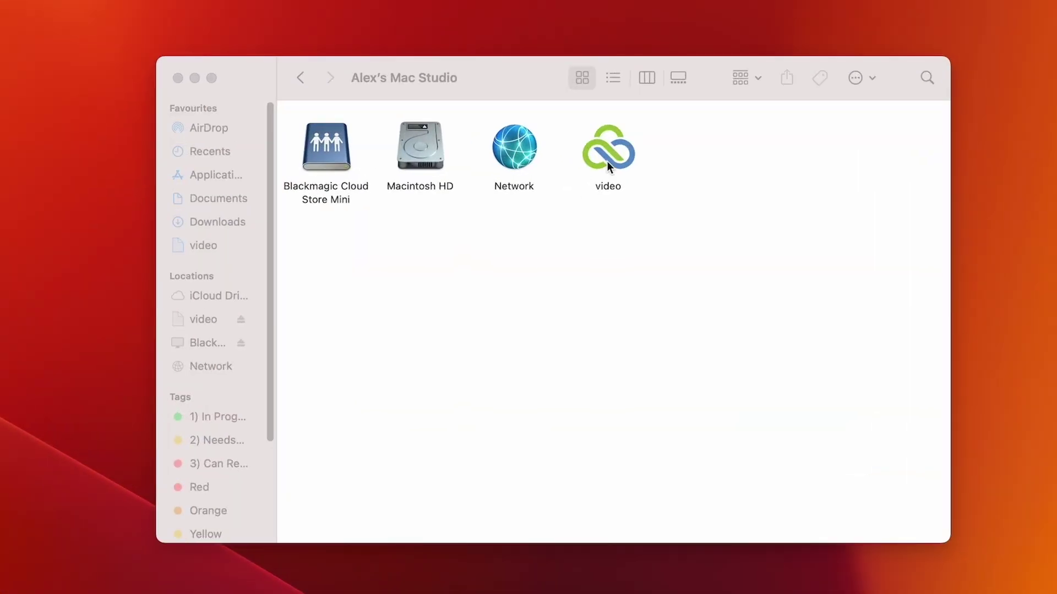
Step: Open the LucidLink 'video' drive to reach Live Edits with clips ROW2574–ROW2578
double_click(607, 161)
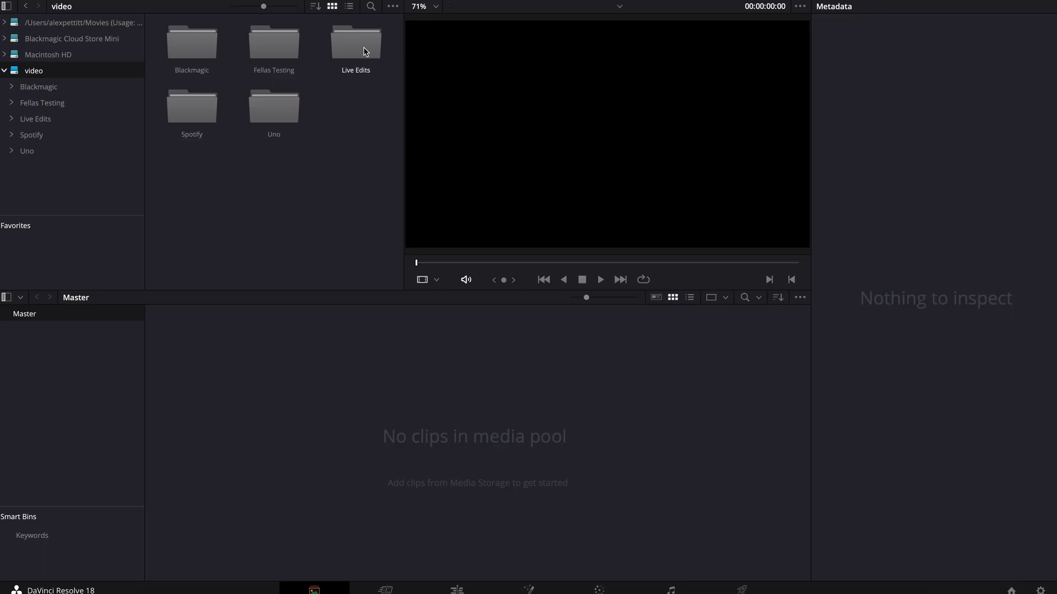
Step: Open the Live Edits clips in Resolve and place ROW2574 on a new Timeline 1
double_click(363, 51)
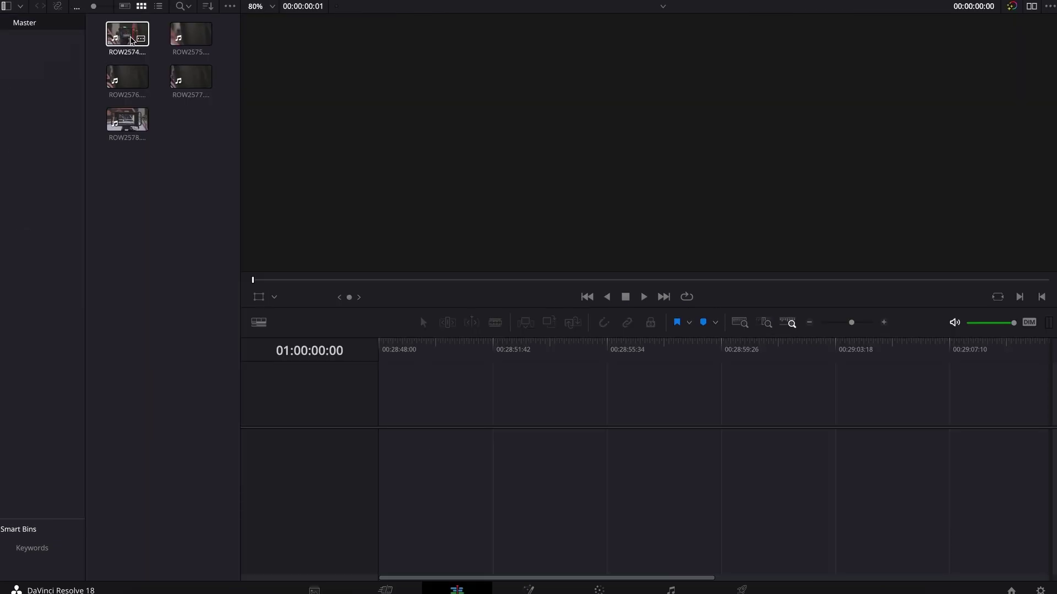
drag(129, 35, 385, 439)
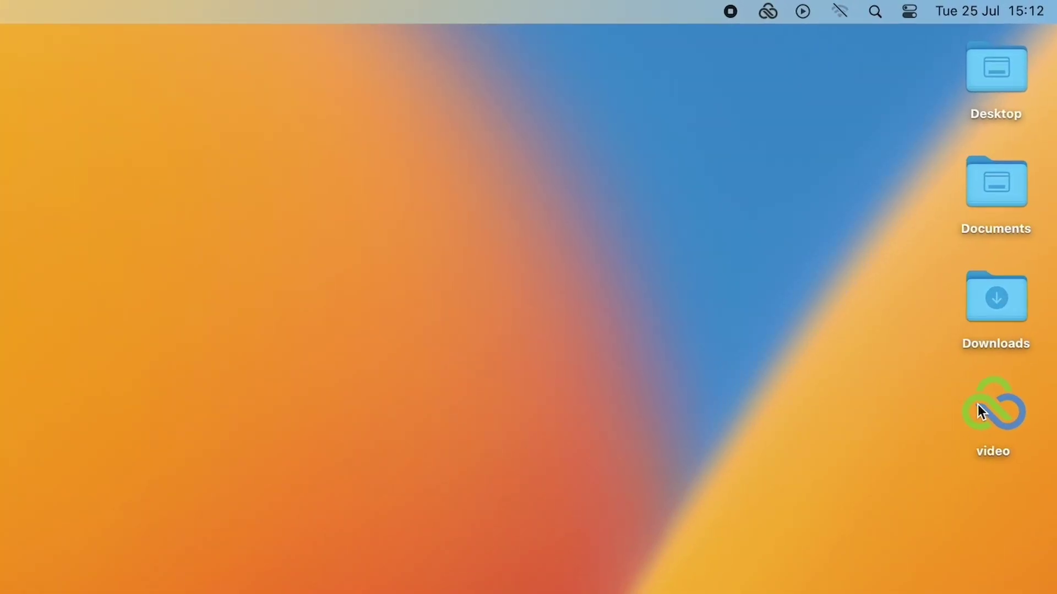
Step: Open the video drive from the desktop and rename the file to Master-Version2.mov
double_click(977, 404)
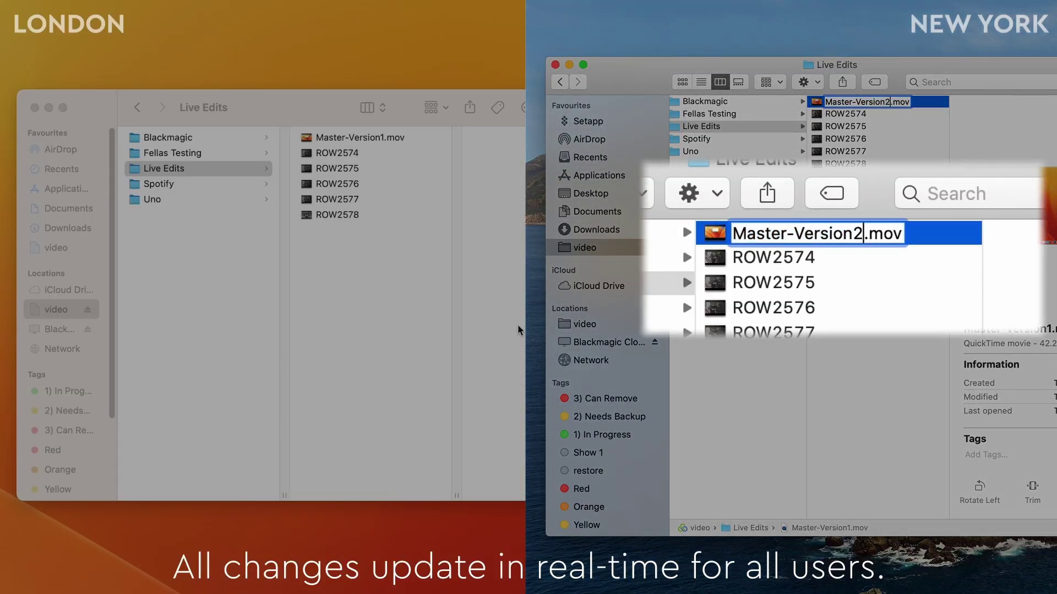
key(Return)
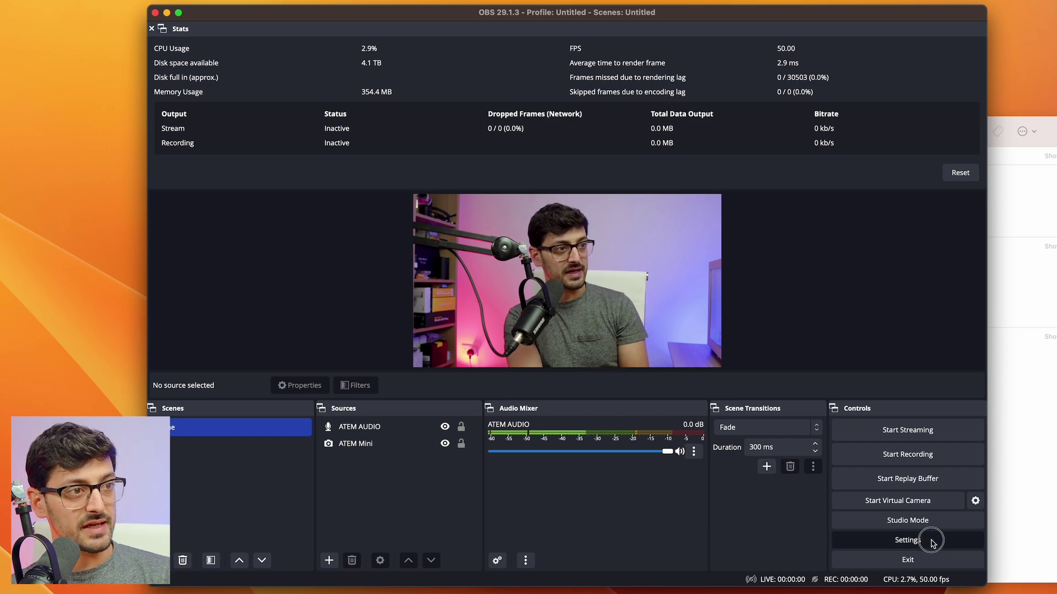
Step: Set the OBS recording path to the video drive's OBS Clipping folder and apply it
click(930, 540)
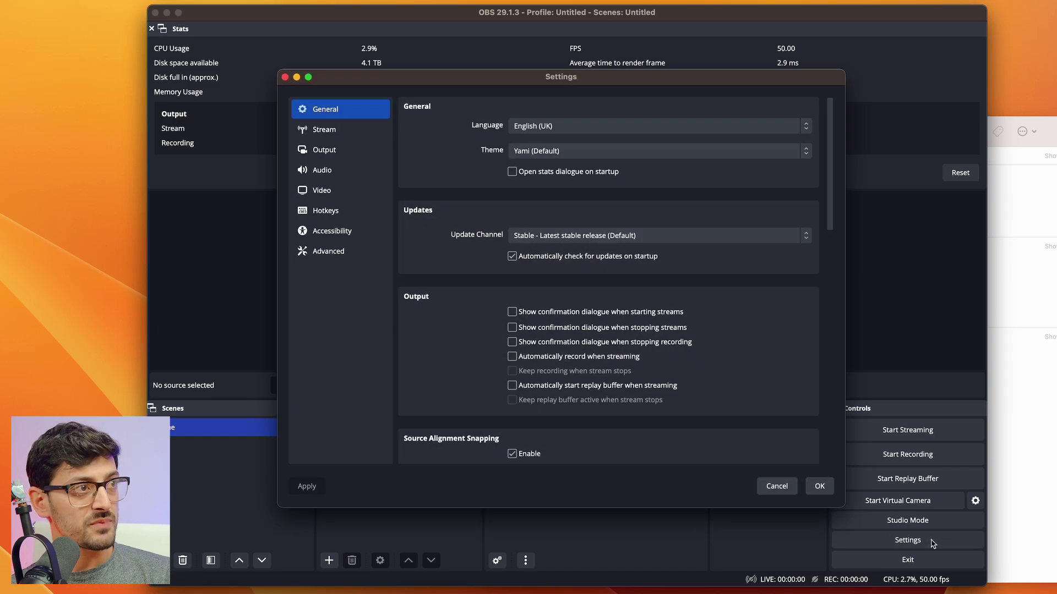
click(350, 157)
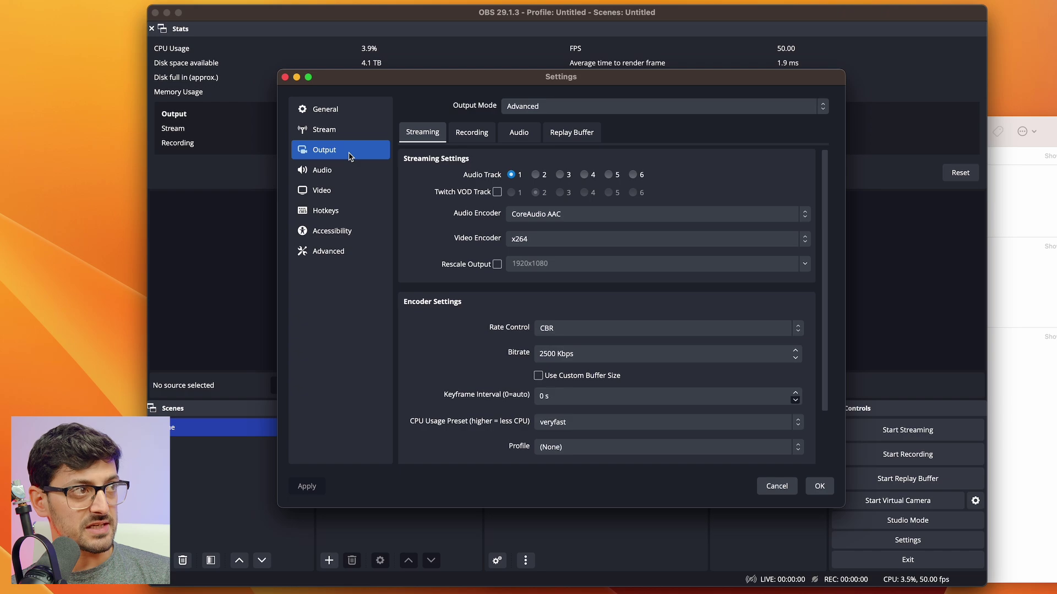
click(475, 137)
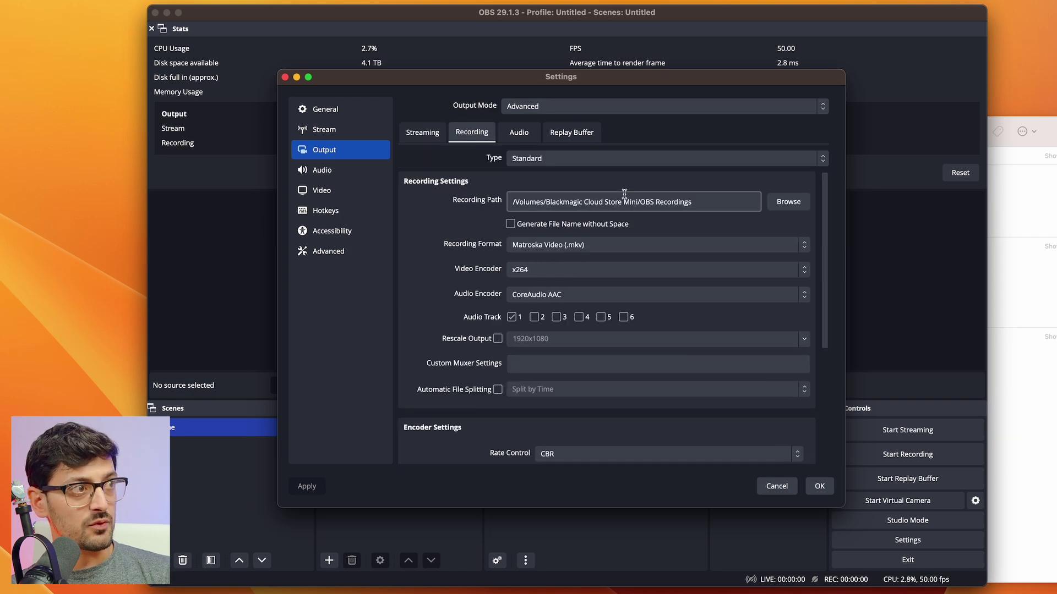
click(788, 202)
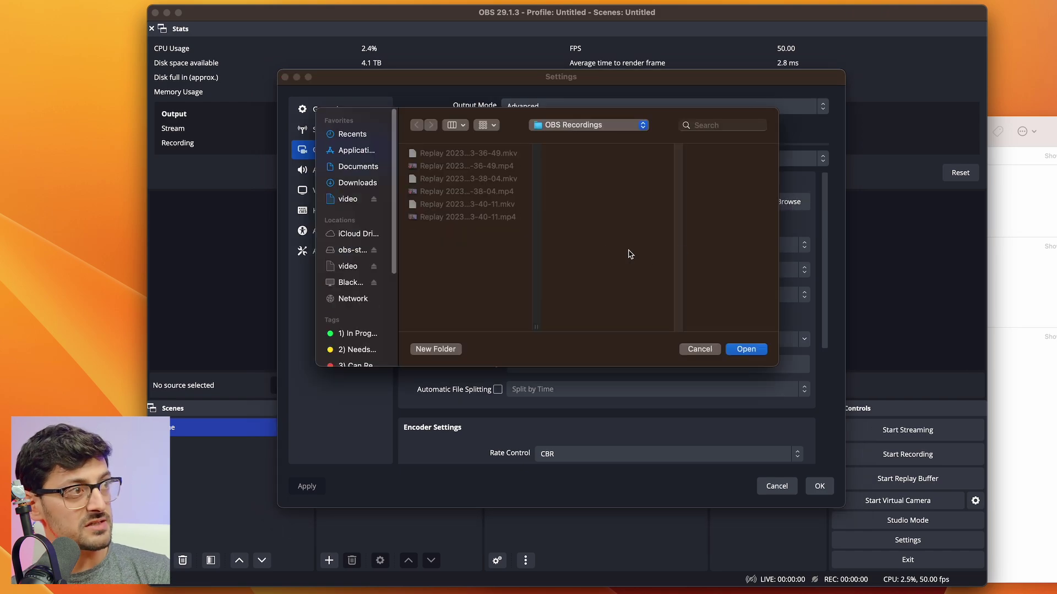
click(347, 267)
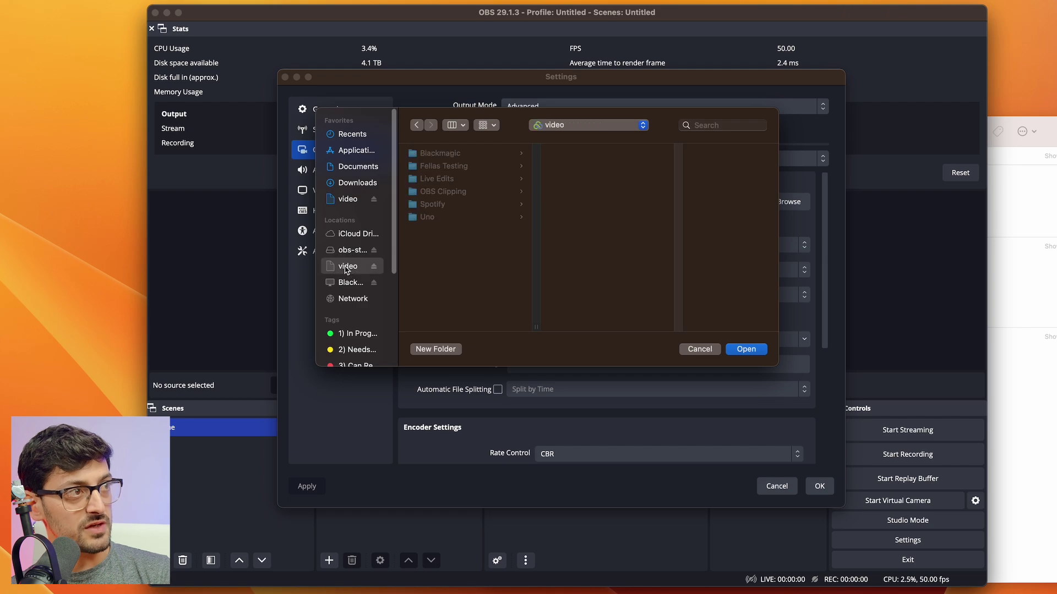
click(443, 192)
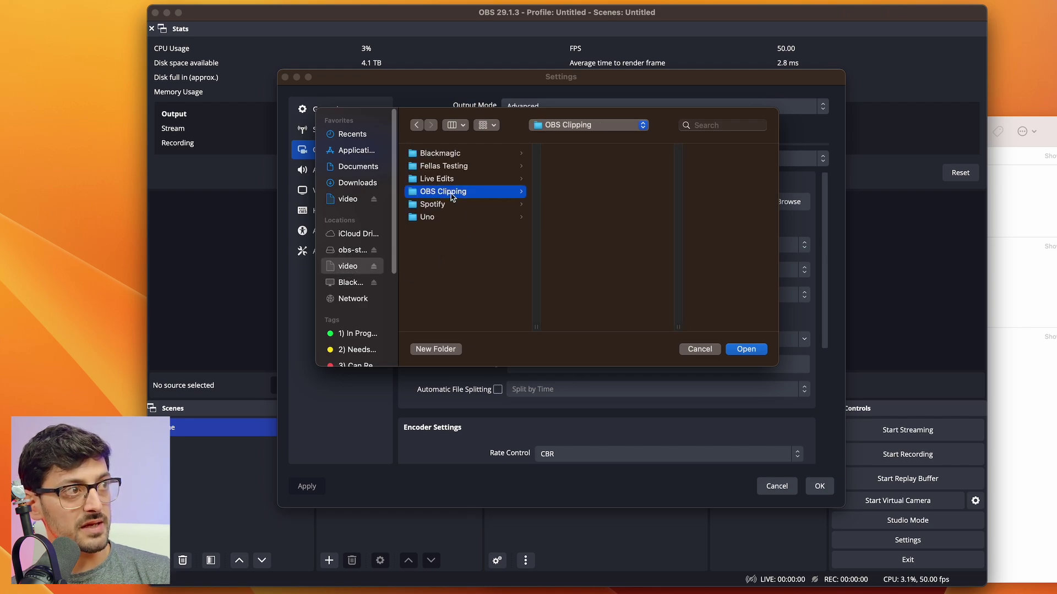
click(745, 349)
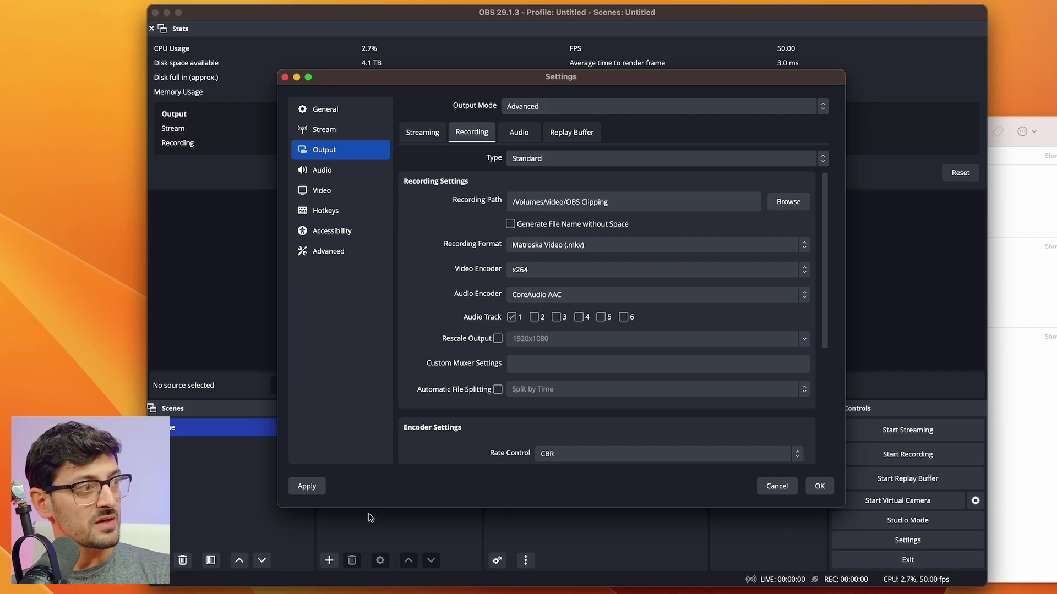
click(306, 487)
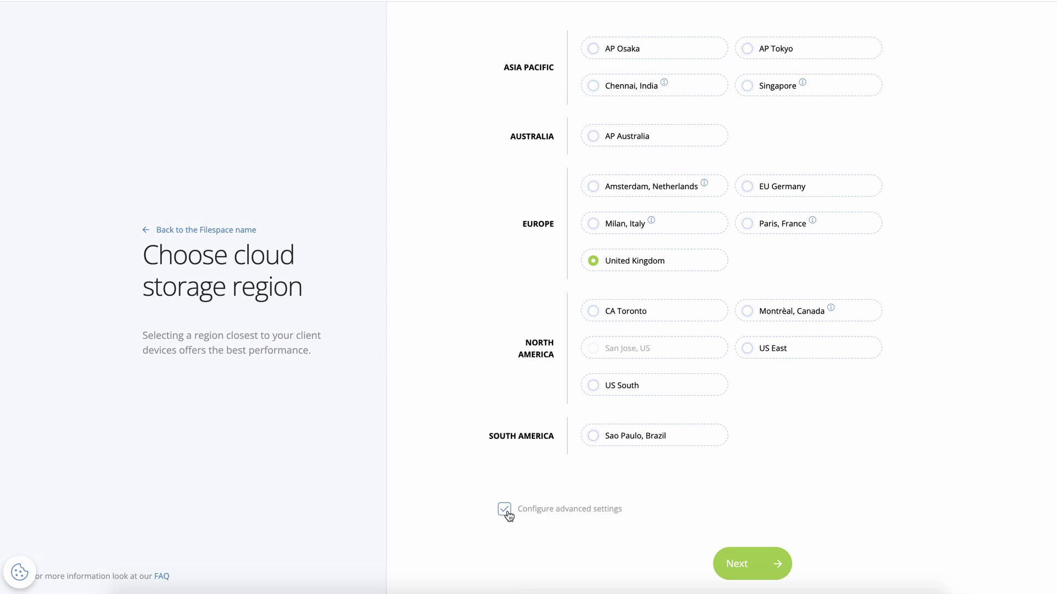
Step: Keep the United Kingdom region and raise the filespace block size from 256KB to 1MB
click(757, 564)
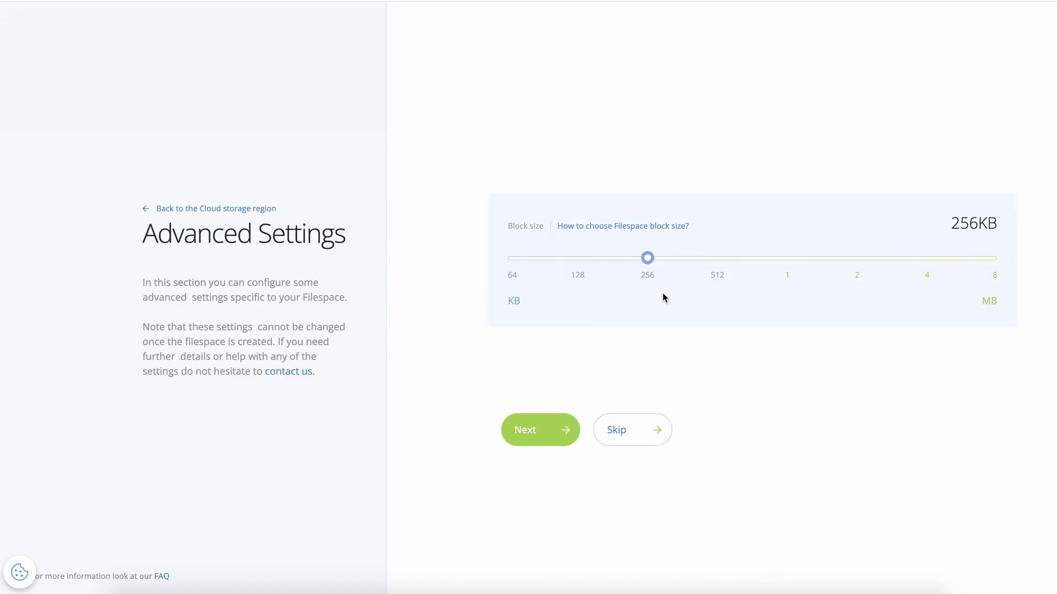
drag(667, 267, 769, 274)
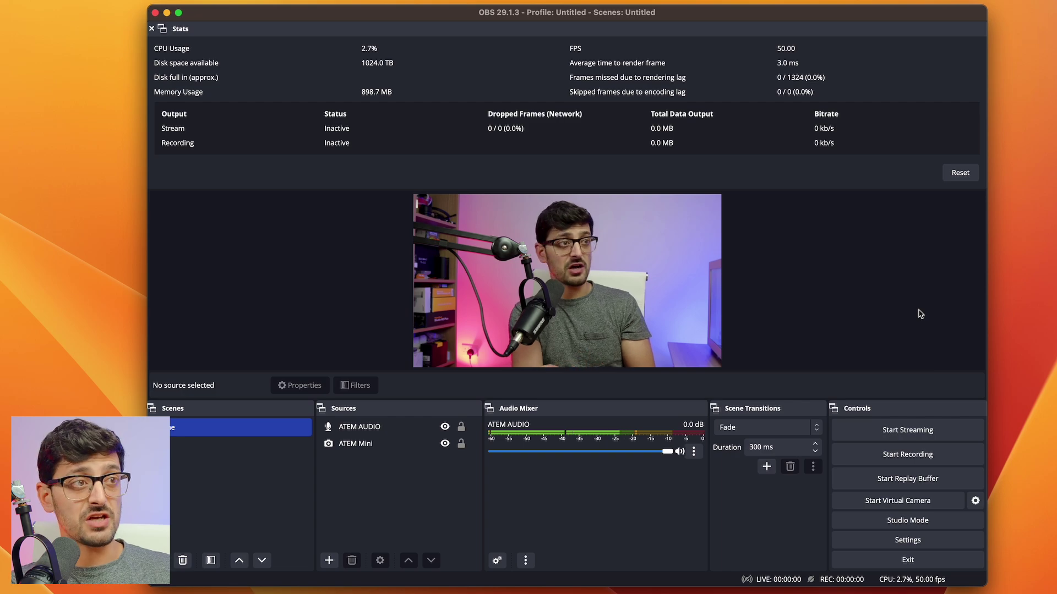
click(904, 478)
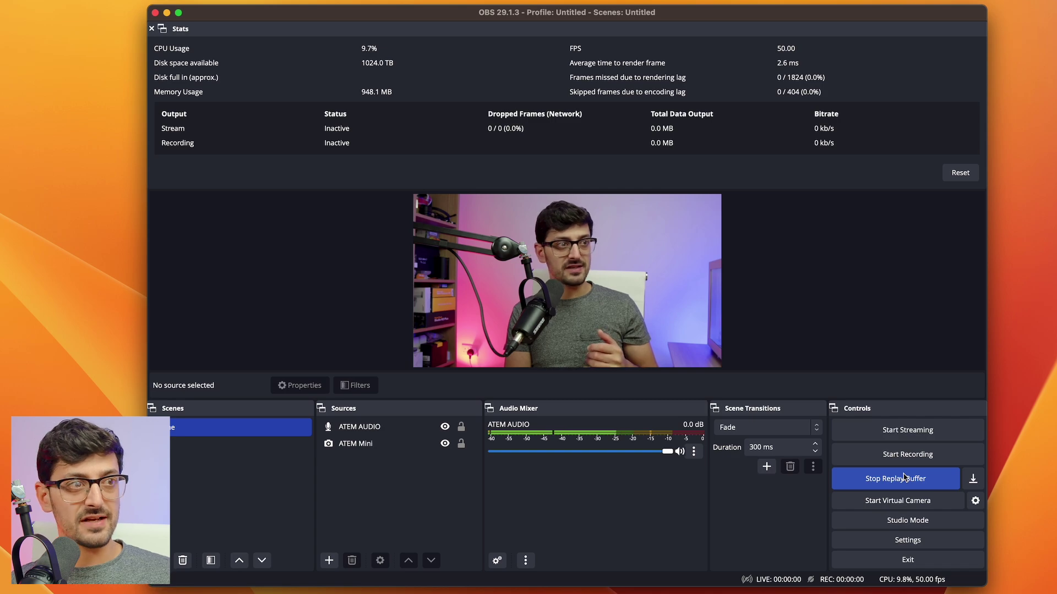
click(973, 480)
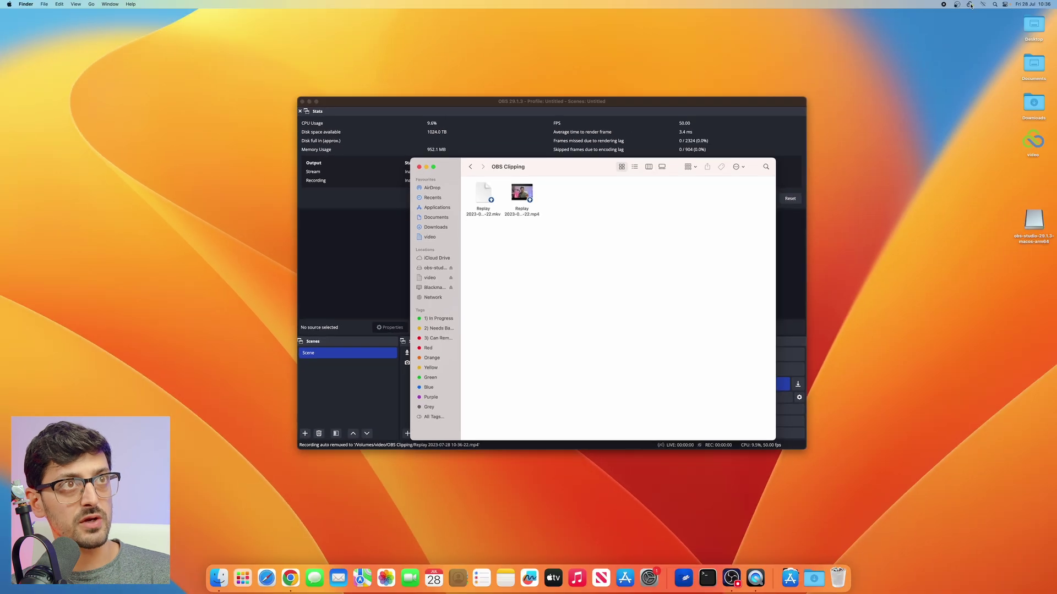
Step: Check the cloud drive connection, then play the Replay mp4 in the other computer's OBS Clipping folder
click(970, 4)
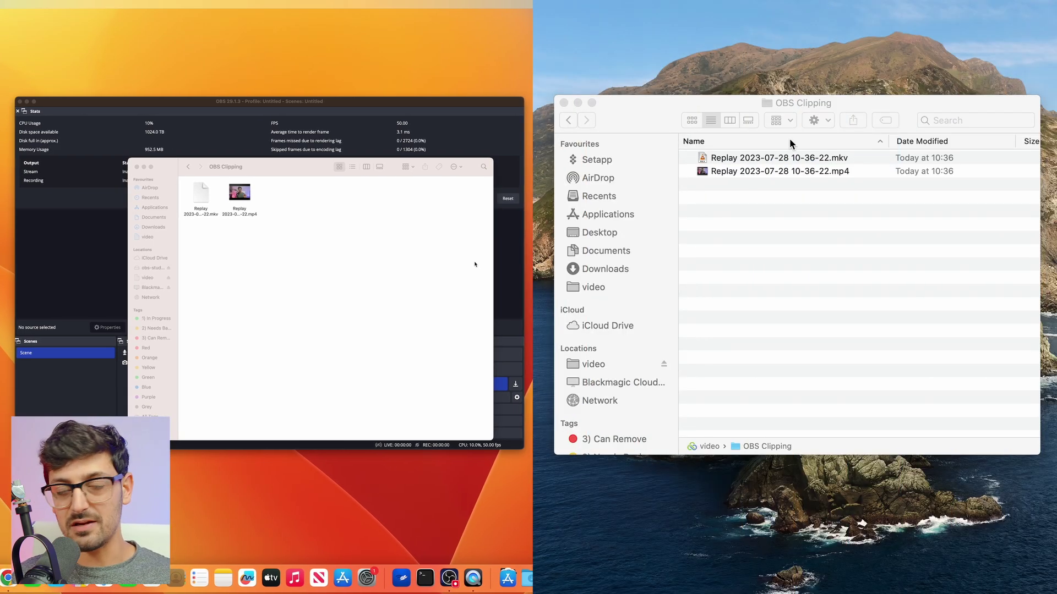
click(646, 104)
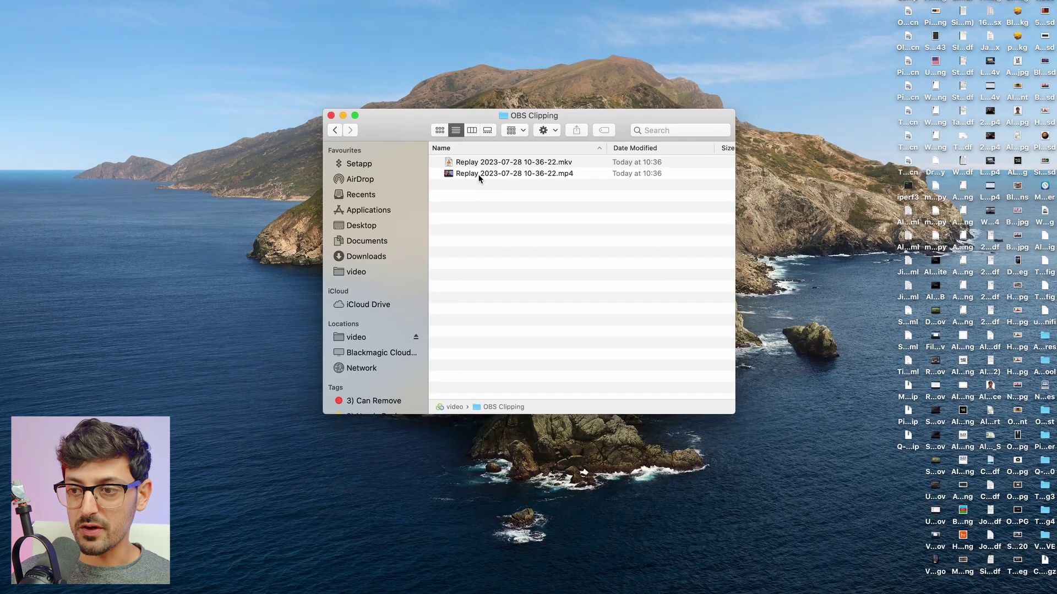
double_click(480, 147)
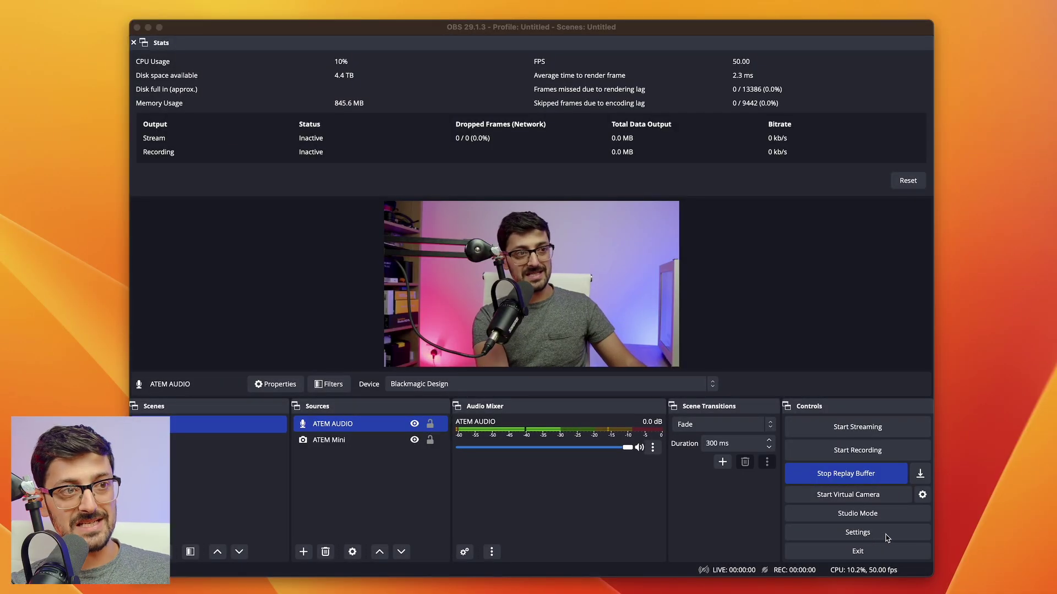
Step: Filter the Hotkeys settings by 'replay' to list Start/Stop Replay Buffer and Save Replay
click(897, 537)
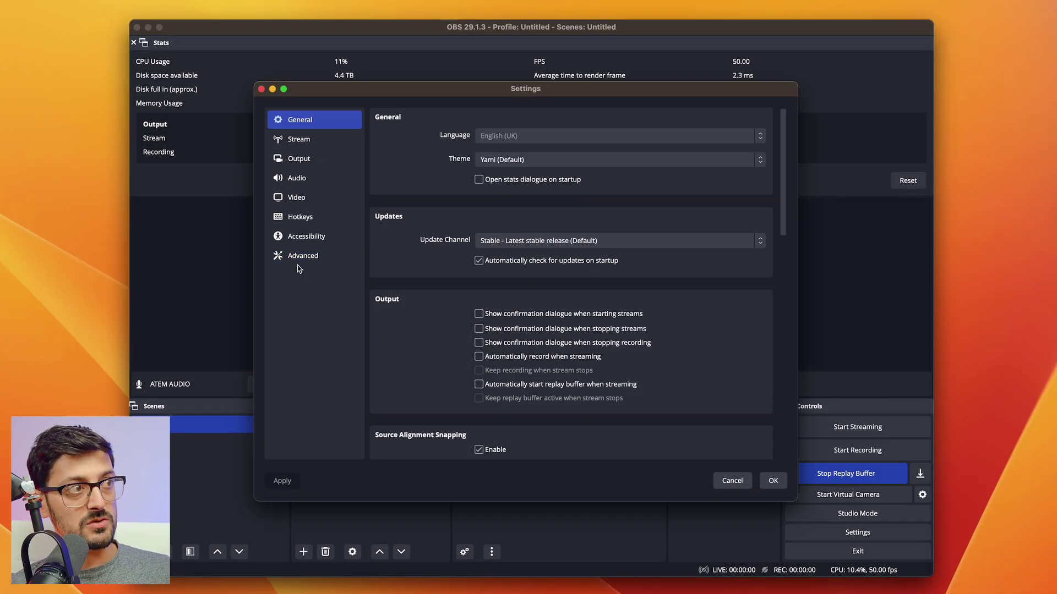
click(309, 218)
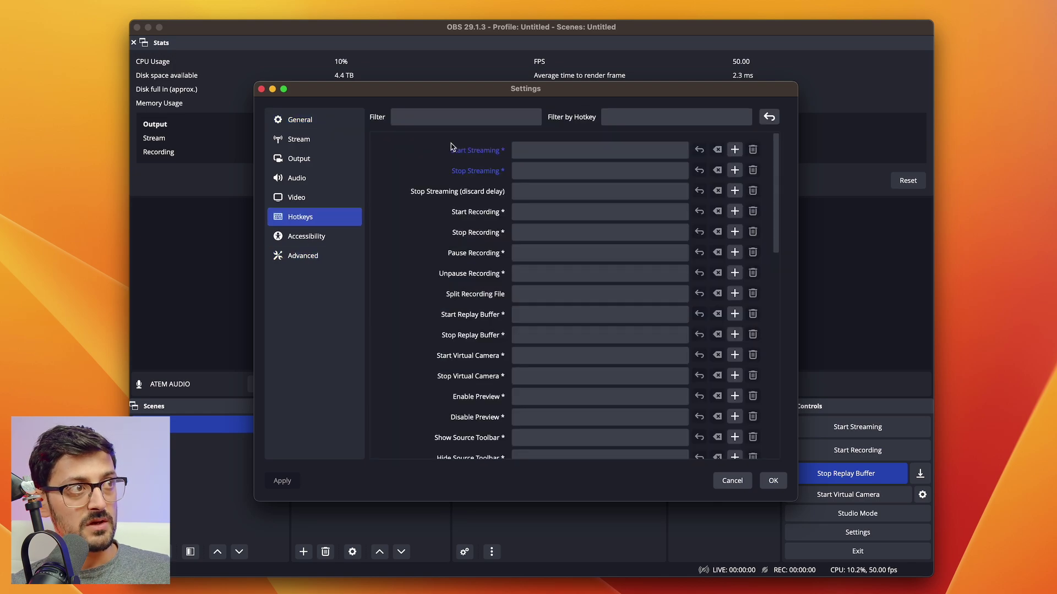
click(462, 122)
text(repl)
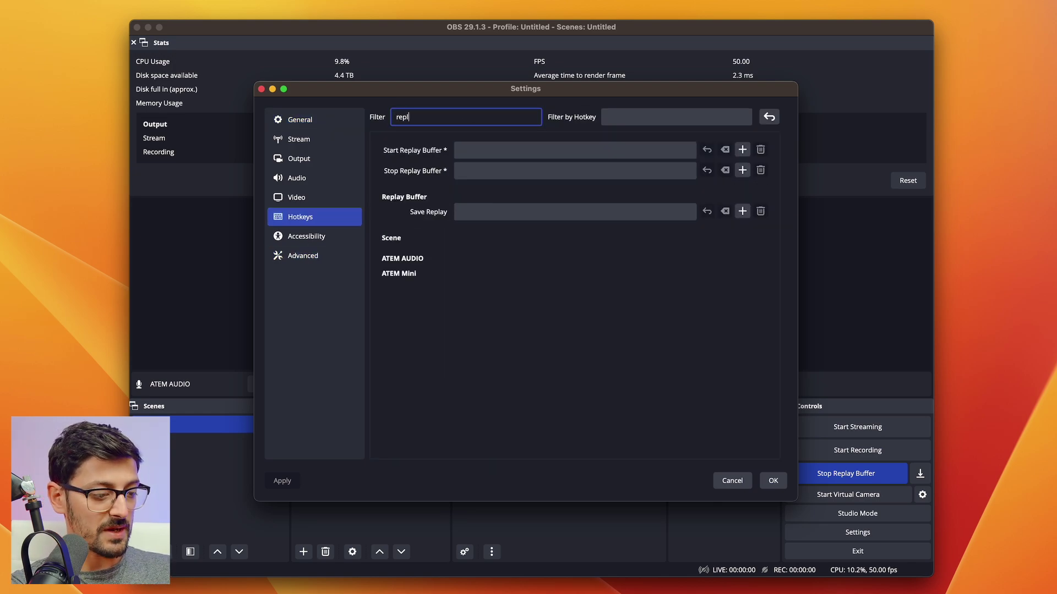
text(ay)
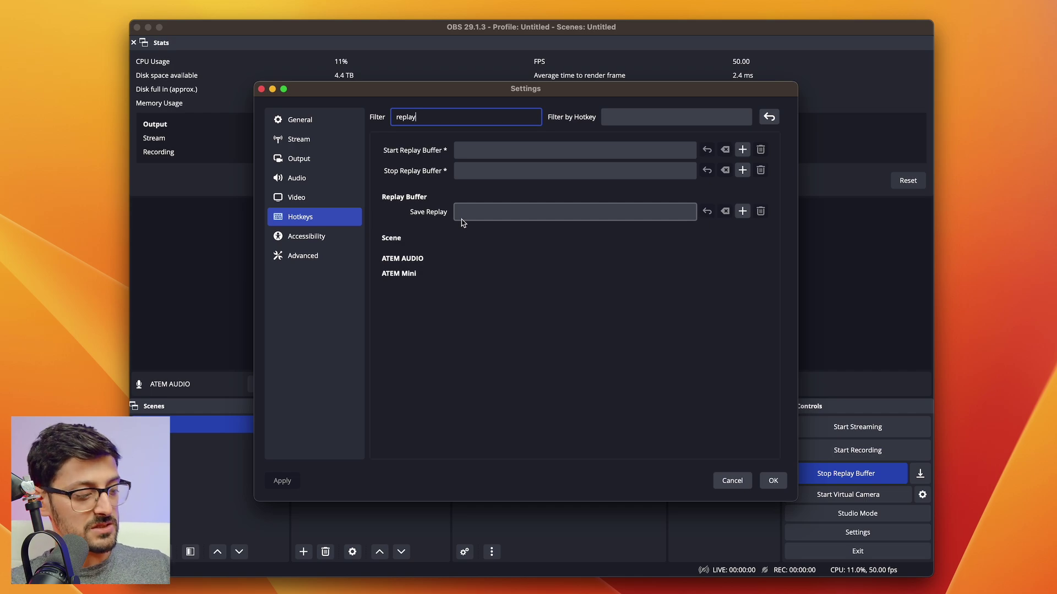
Step: Assign Shift+Cmd+S to Save Replay, apply and close Settings, then test it by saving a replay
click(507, 213)
key(shift+super)
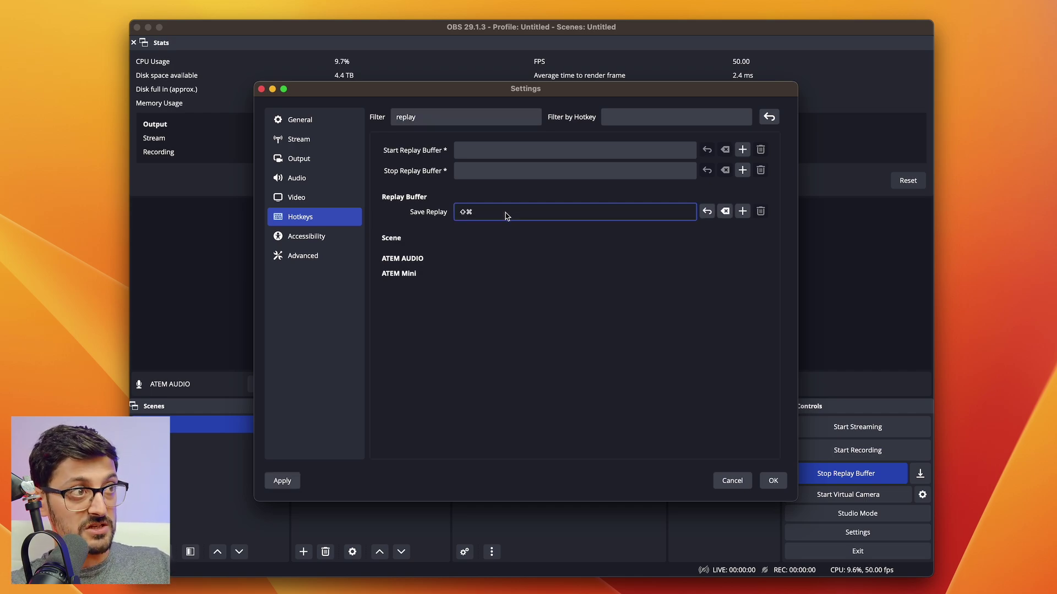
click(282, 480)
click(772, 481)
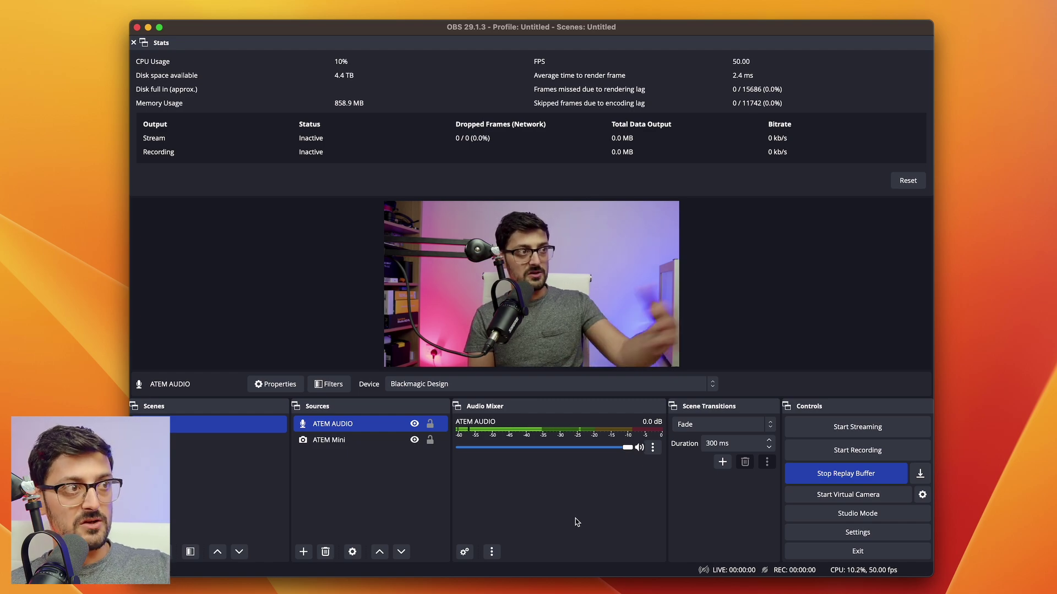
key(F9)
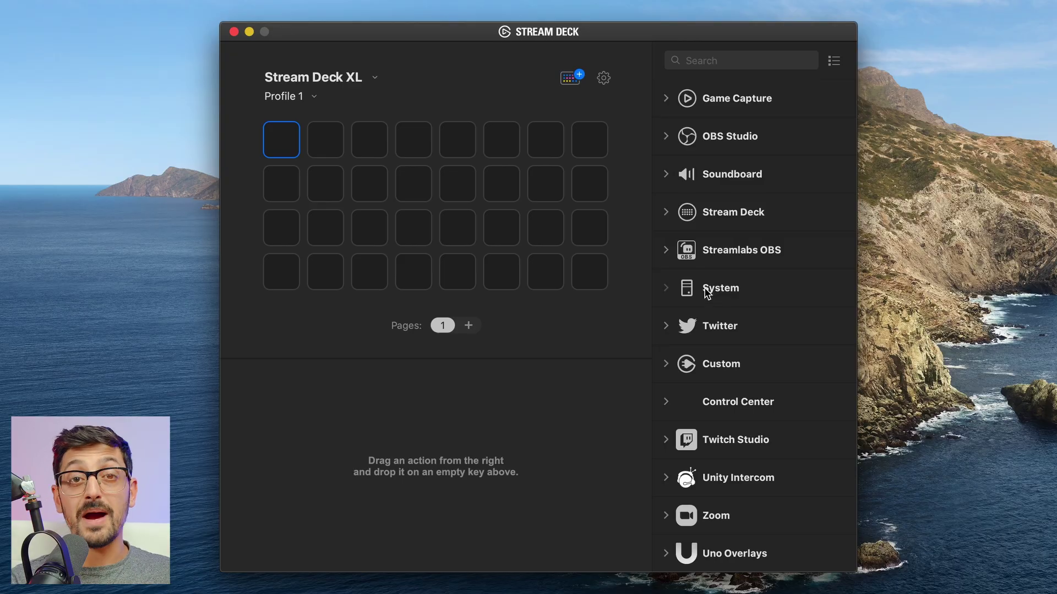
Step: Place a System Hotkey action on a Stream Deck key sending Shift+Cmd+S, titled 'OBS CLIP'
click(707, 291)
drag(710, 385, 651, 356)
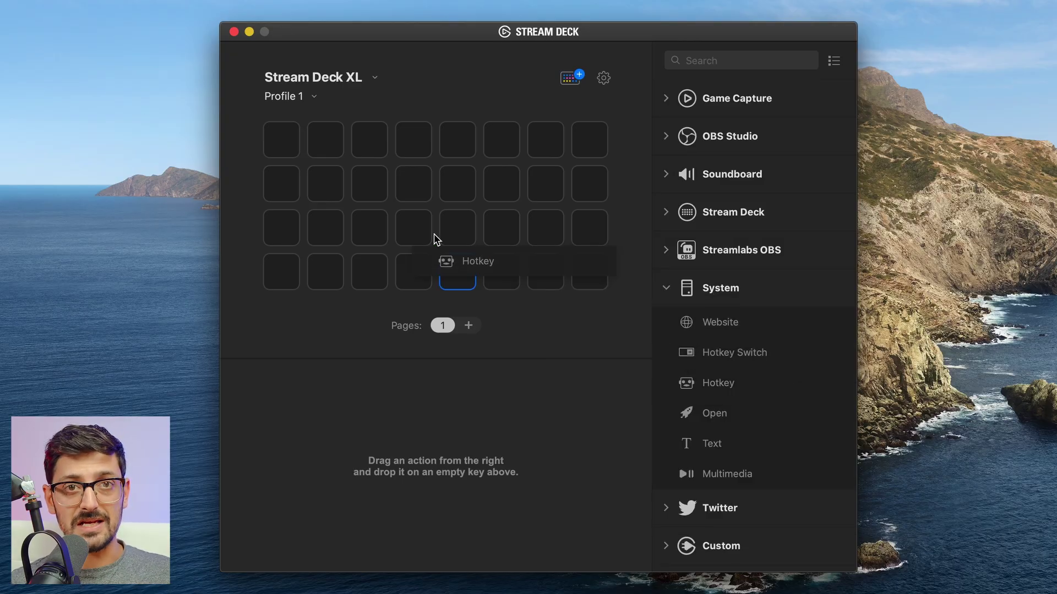
drag(434, 238, 282, 147)
click(498, 459)
key(shift+super+s)
drag(472, 427, 374, 430)
text(OBS CLIP)
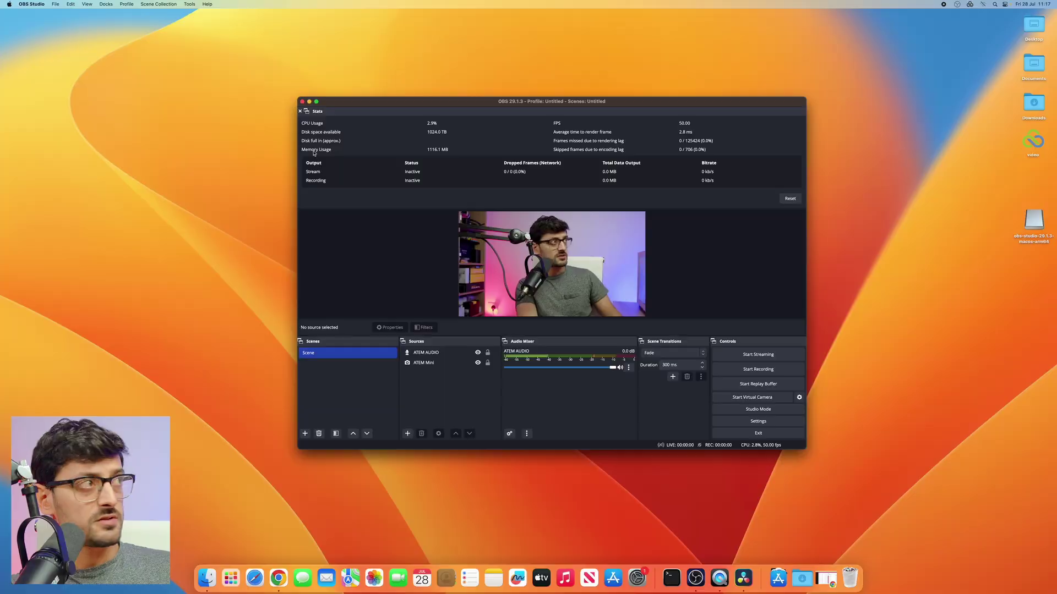
Step: Open Tools > WebSocket Server Settings and reveal its connect info
click(190, 5)
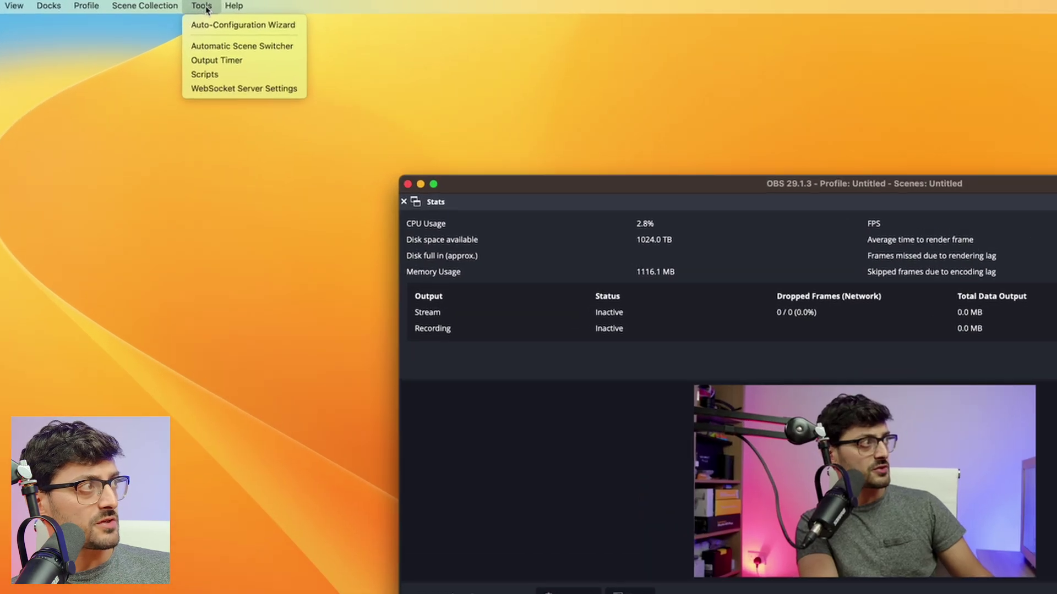
click(240, 89)
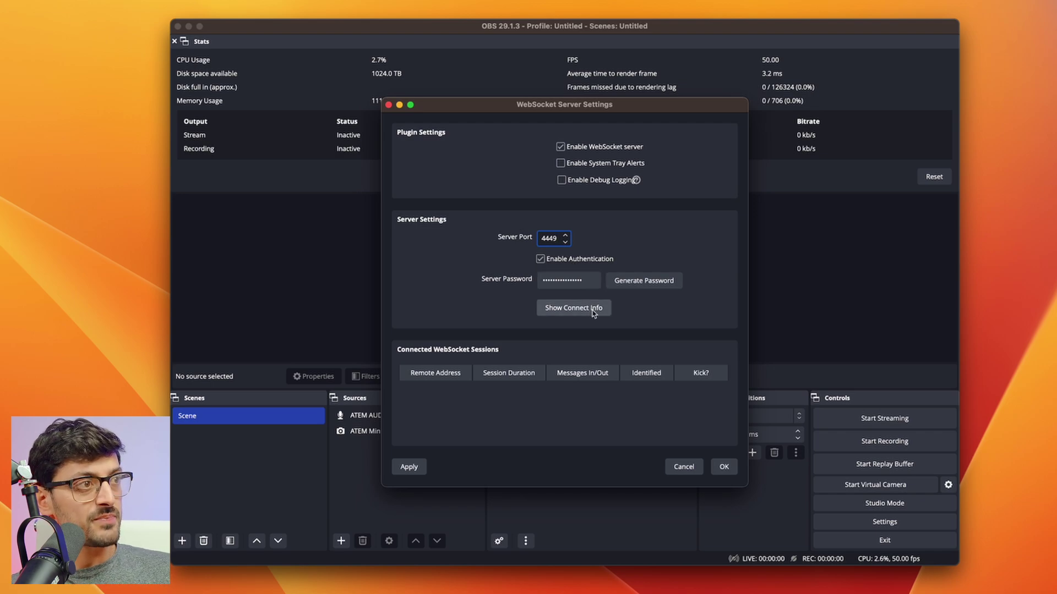
click(558, 313)
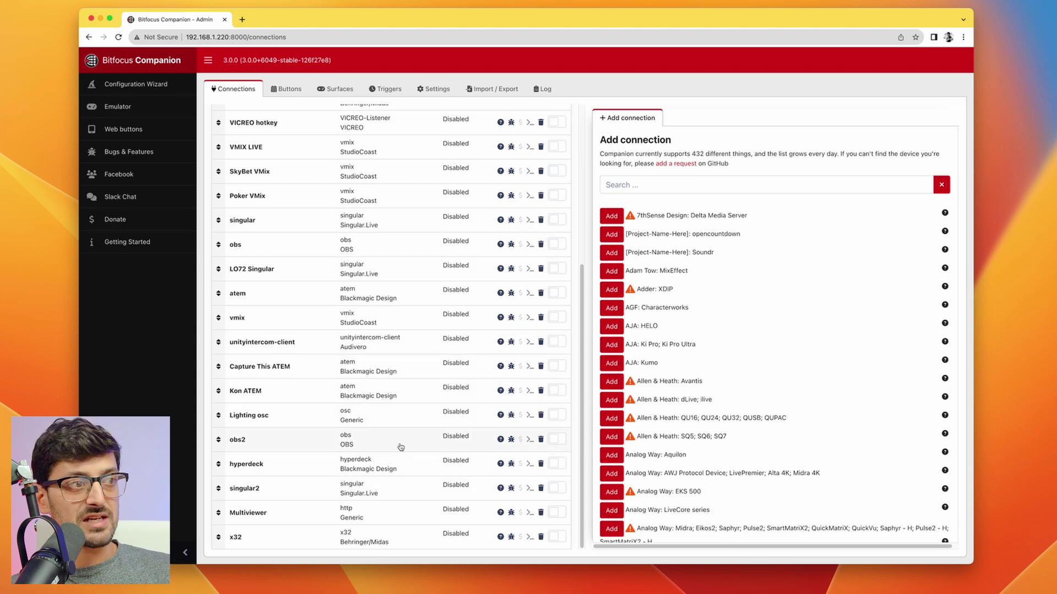
Step: Search for 'obs' and add an OBS Studio connection in Companion
click(680, 184)
text(obs)
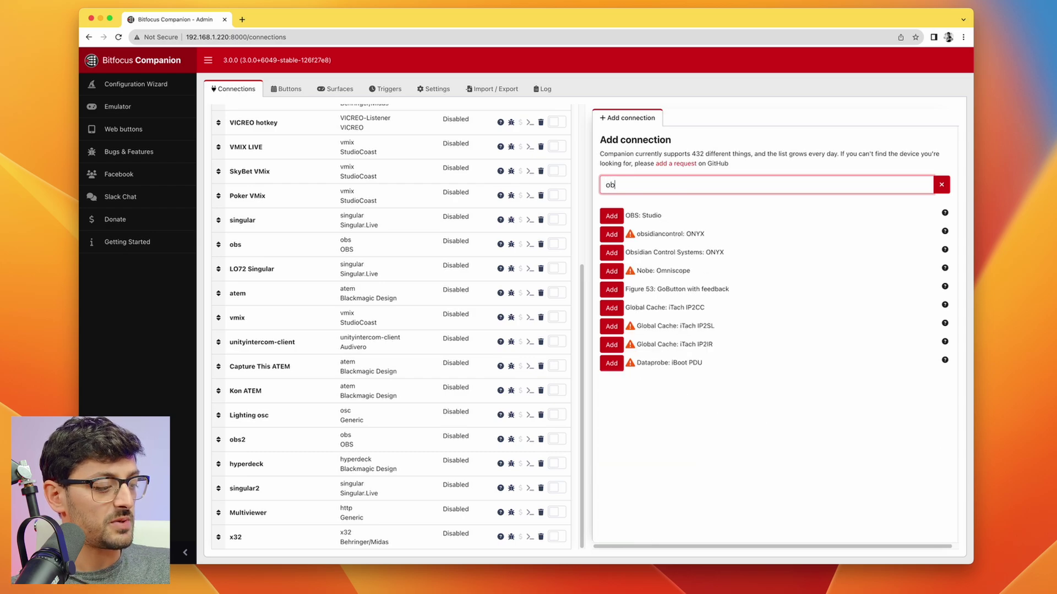
click(611, 216)
scroll(376, 374, down, 2)
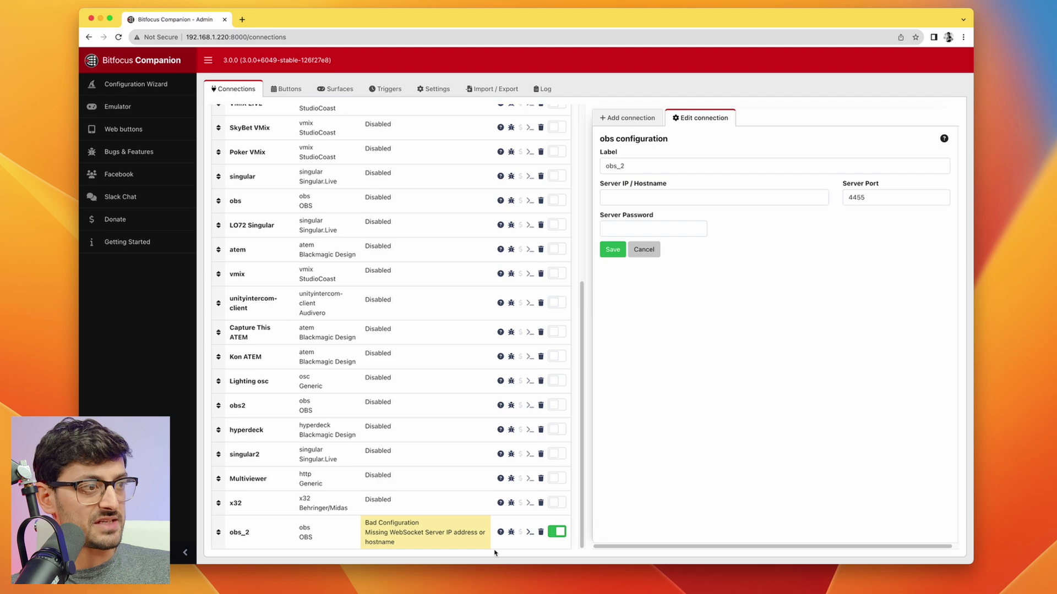
Step: Set the connection's IP to 192.168.1.192 and port to 4449
click(669, 199)
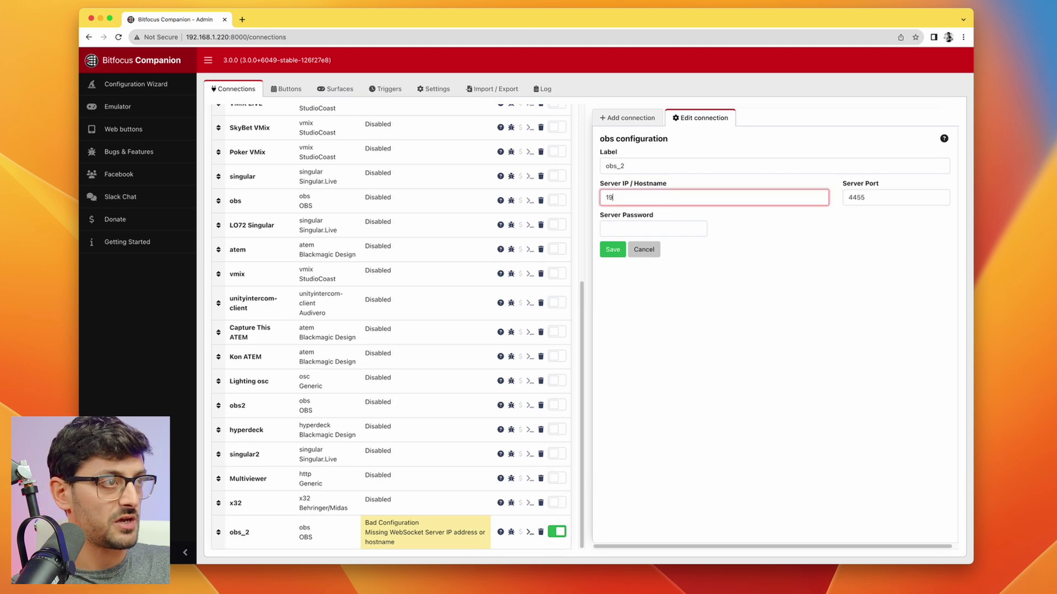
text(192.168.1)
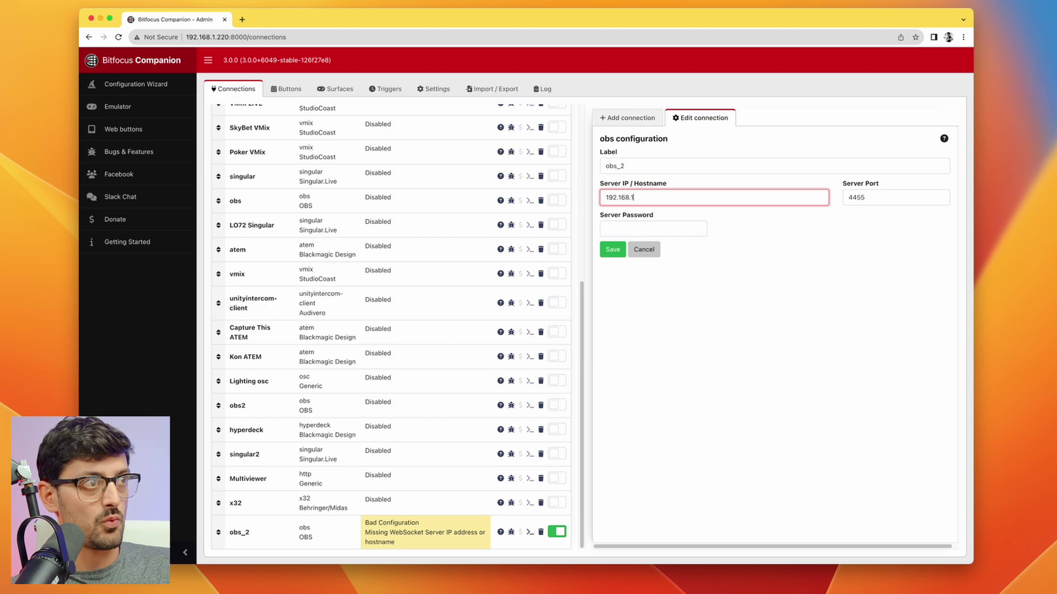
text(.192)
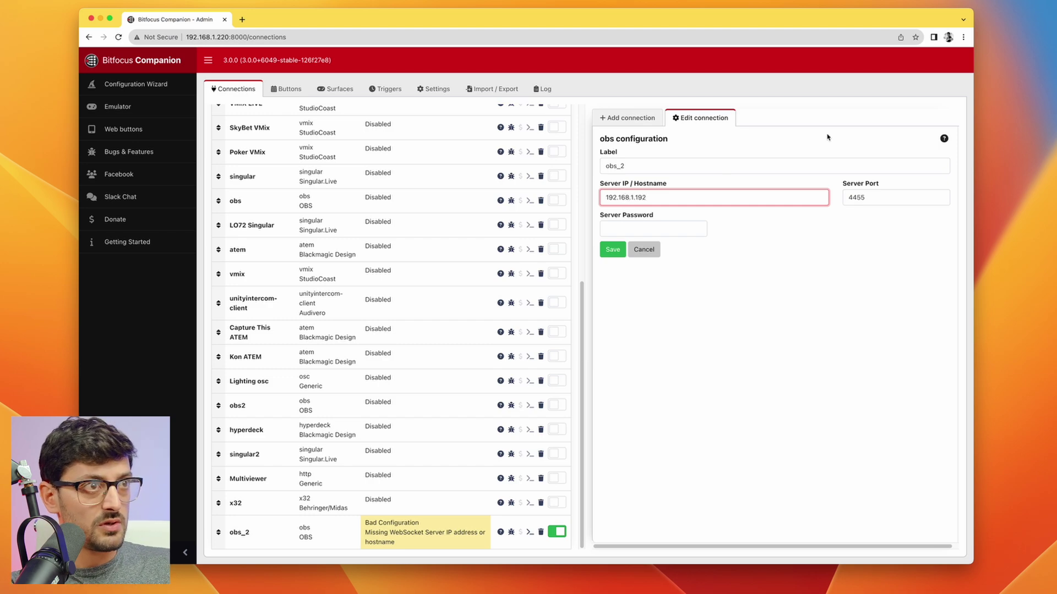
key(Tab)
key(super+Tab)
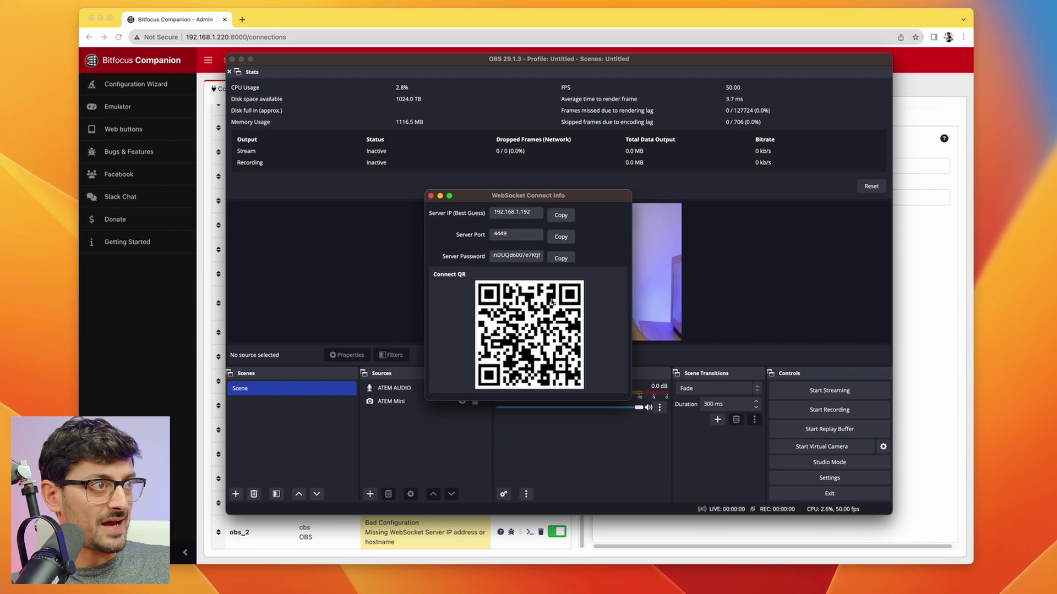
key(super+Tab)
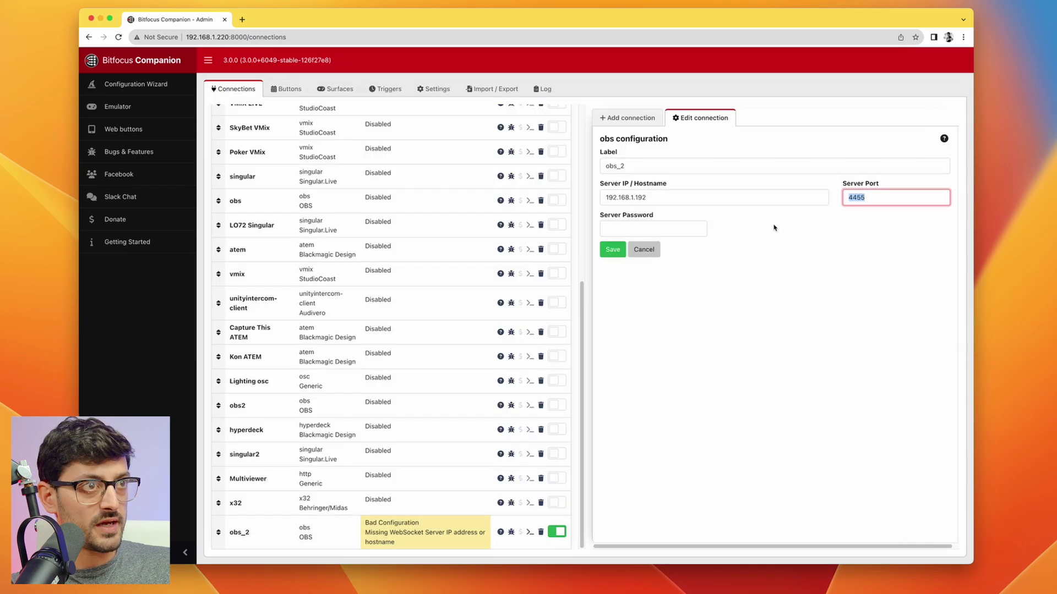
text(449)
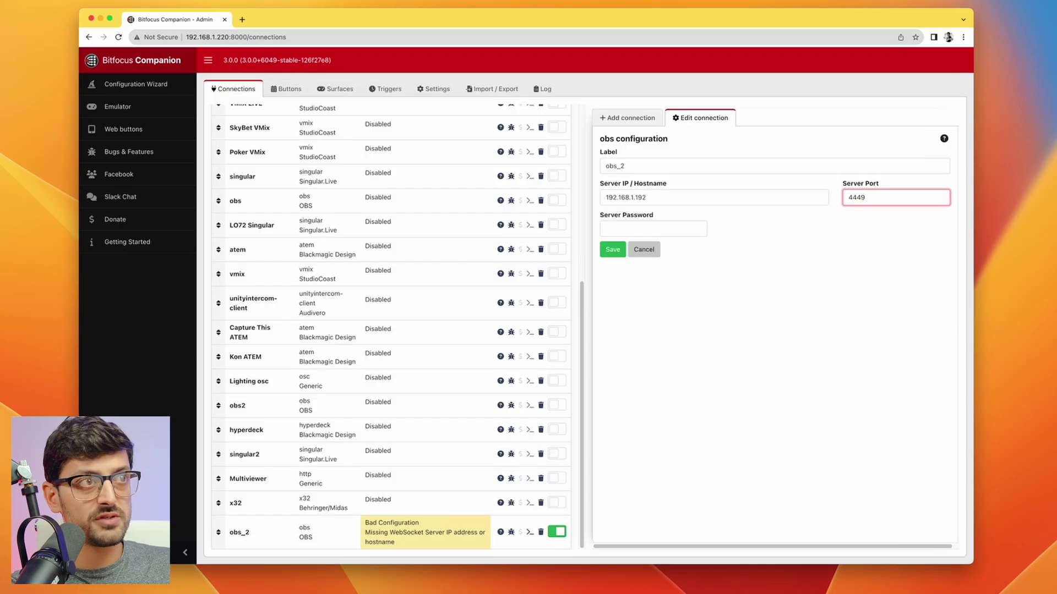
Step: Copy the WebSocket password from OBS and paste it into the connection's password field
click(680, 236)
key(super+Tab)
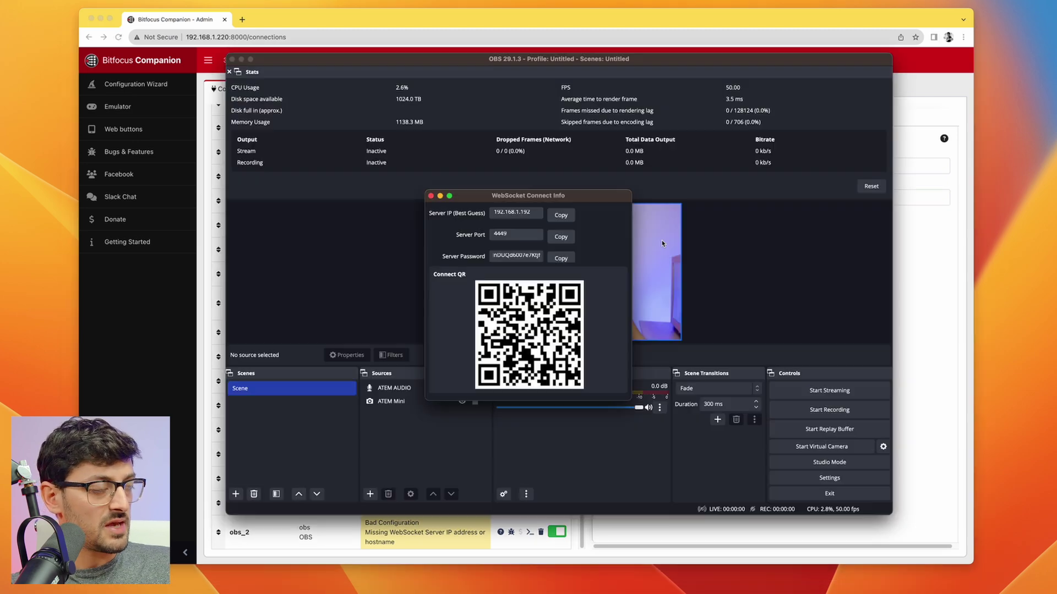
click(562, 259)
key(super+Tab)
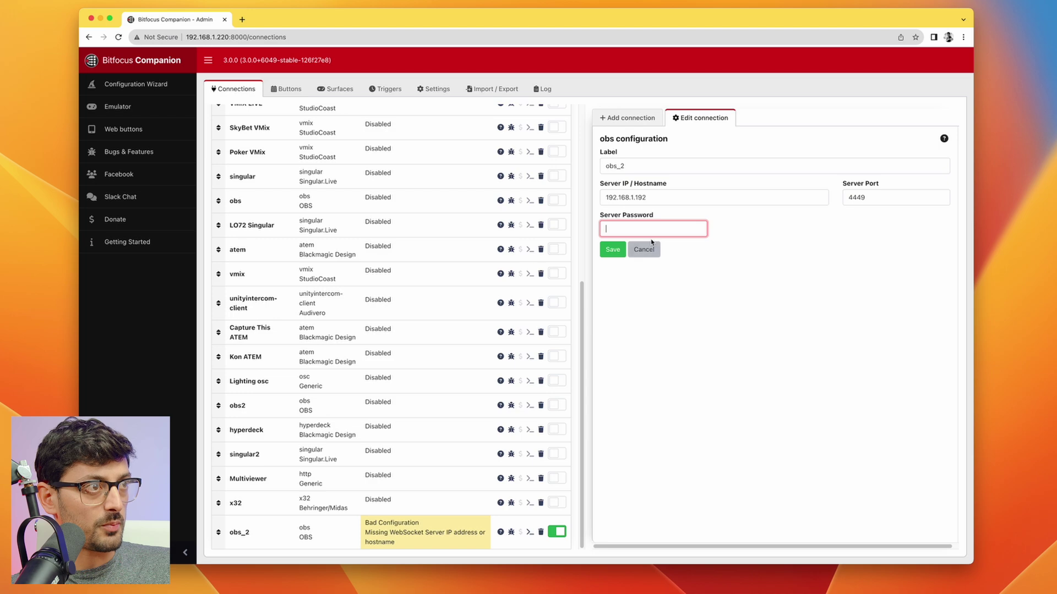
key(super+v)
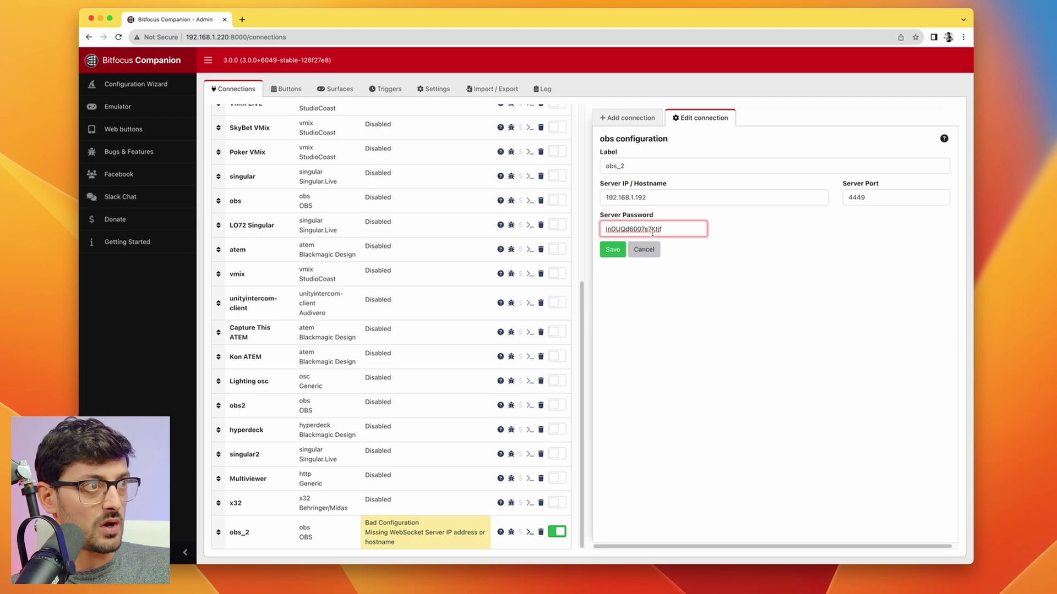
Step: Rename the connection label to MacStudioOBS and save it
triple_click(643, 166)
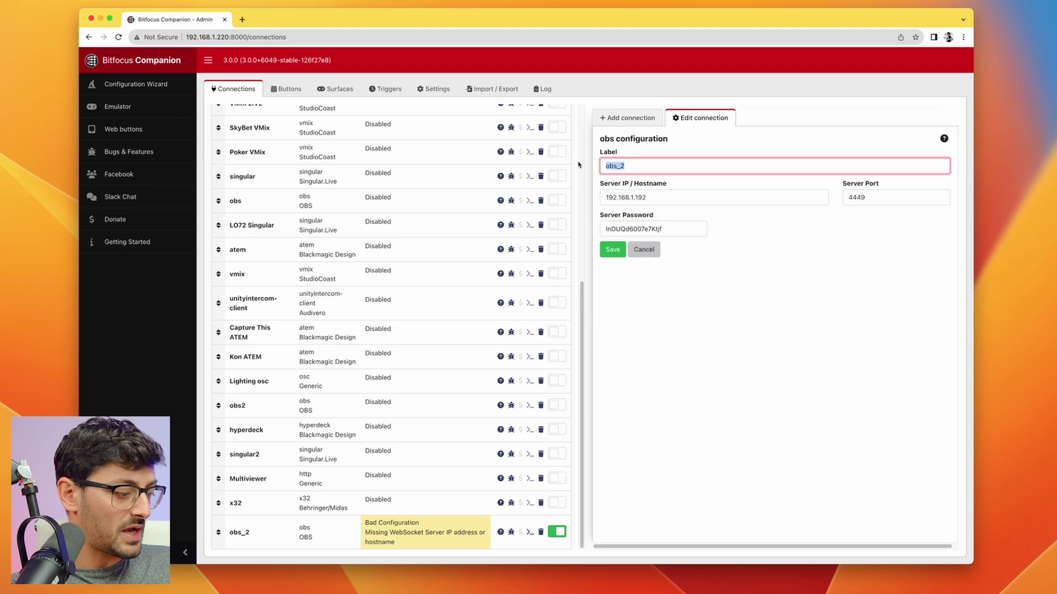
text(MacStudioOBS)
click(612, 249)
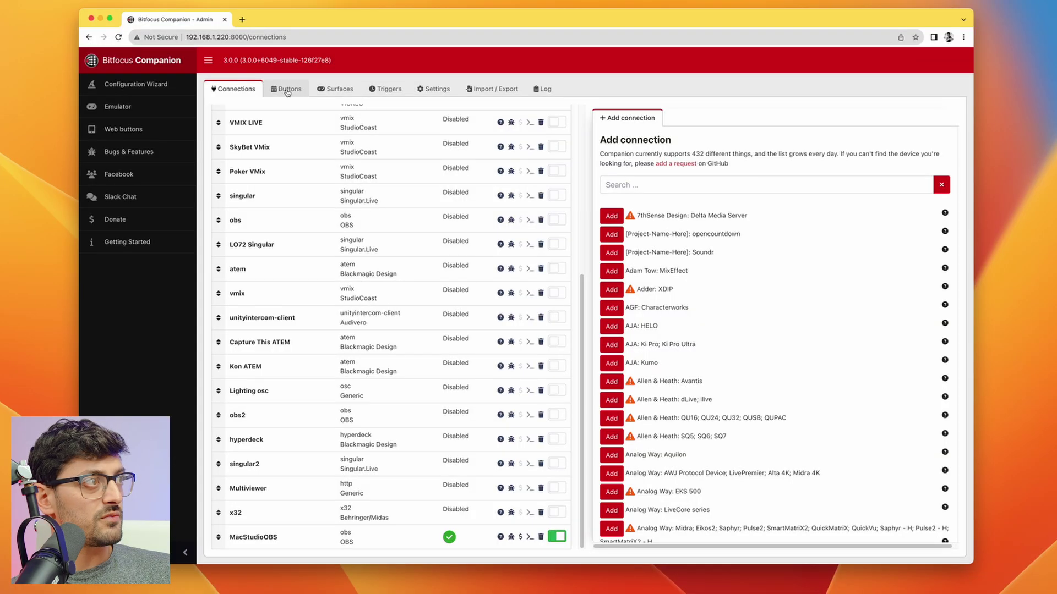
Step: Create a regular button at slot 85.2 labelled 'Start Reply Buffer'
click(286, 91)
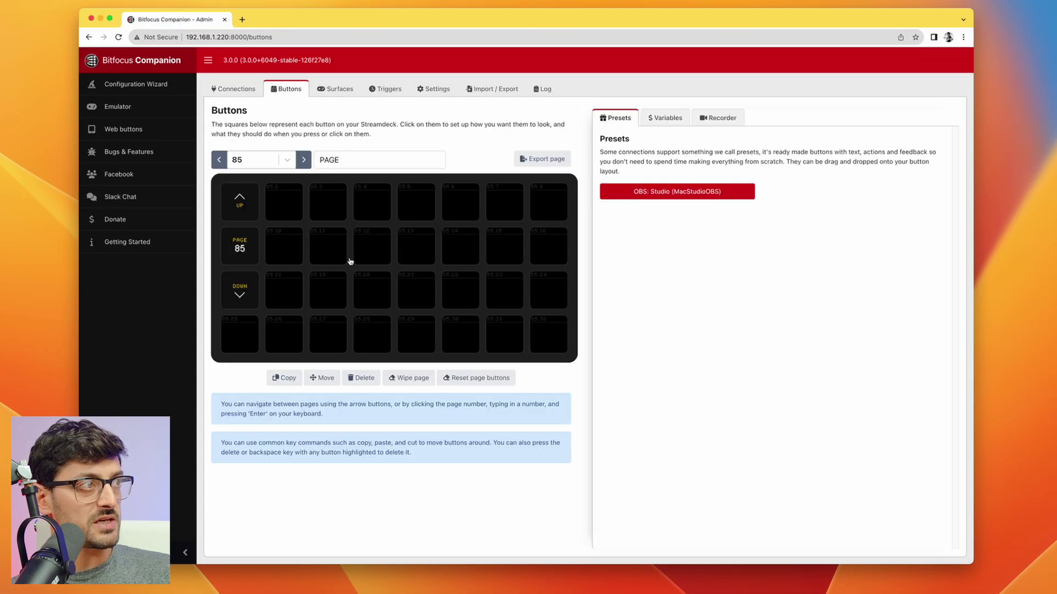
click(293, 216)
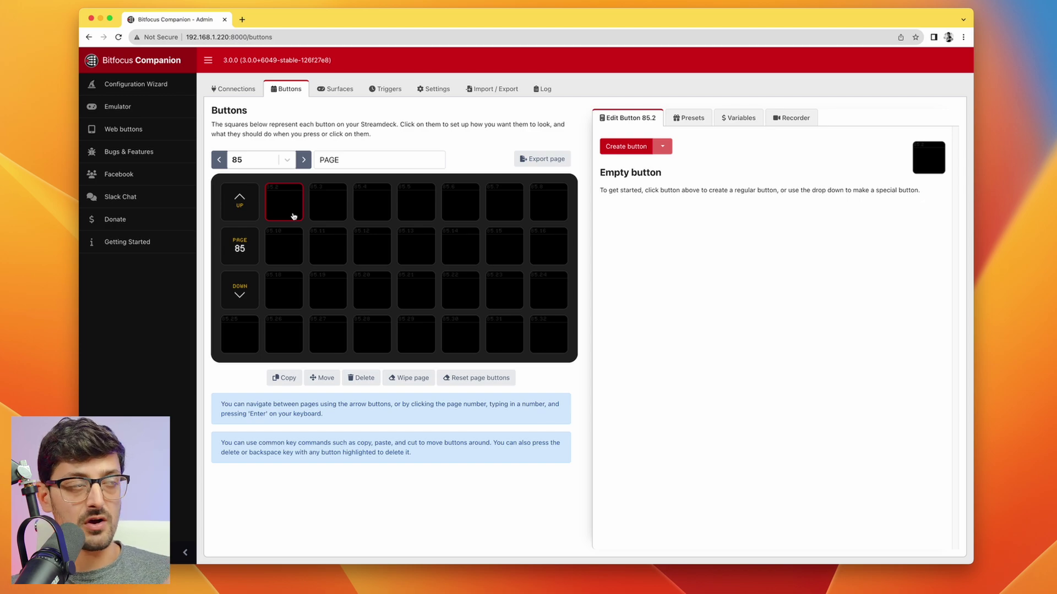
click(626, 148)
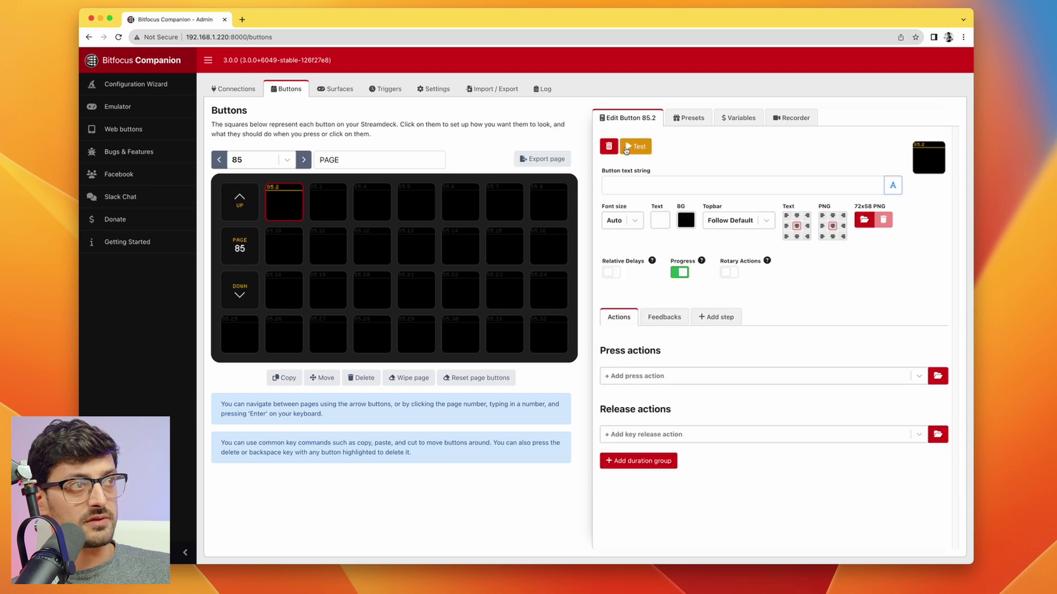
click(661, 186)
text(S)
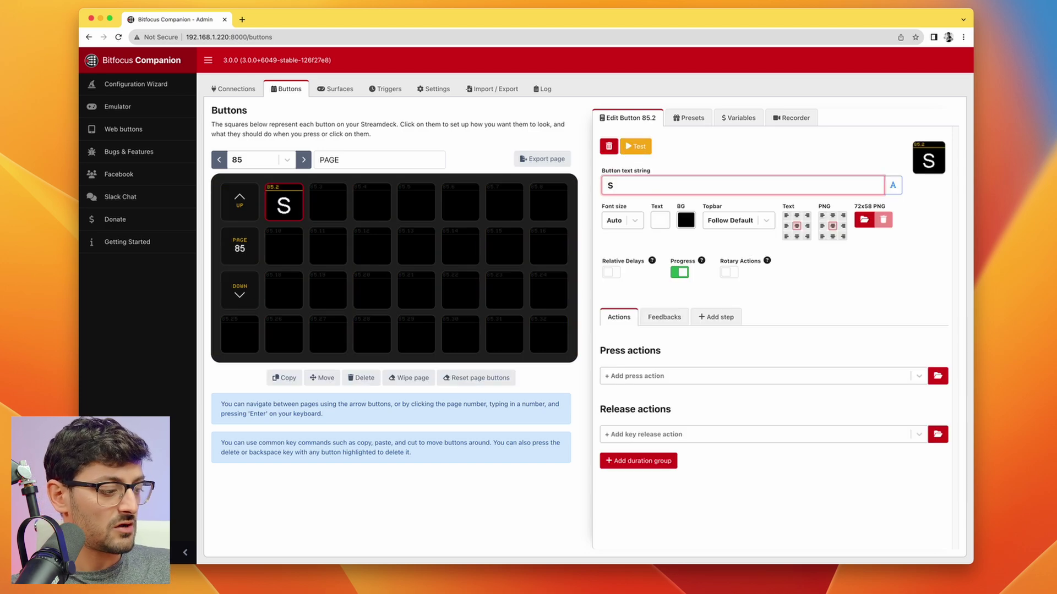
text(tart Reply)
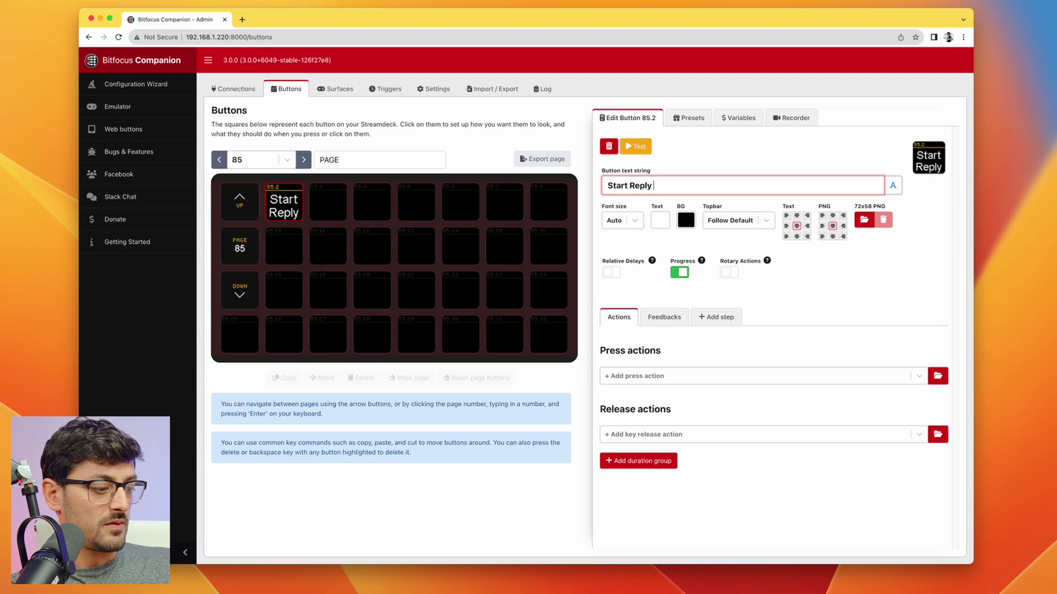
text( Buffer)
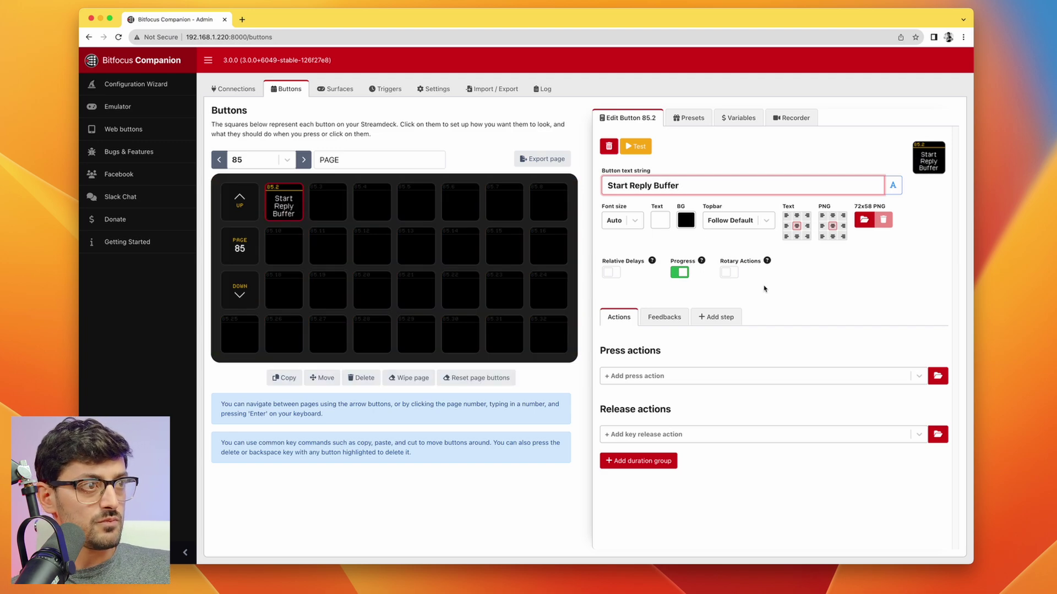
Step: Add the press action MacStudioOBS: Start Replay Buffer to button 85.2
click(680, 379)
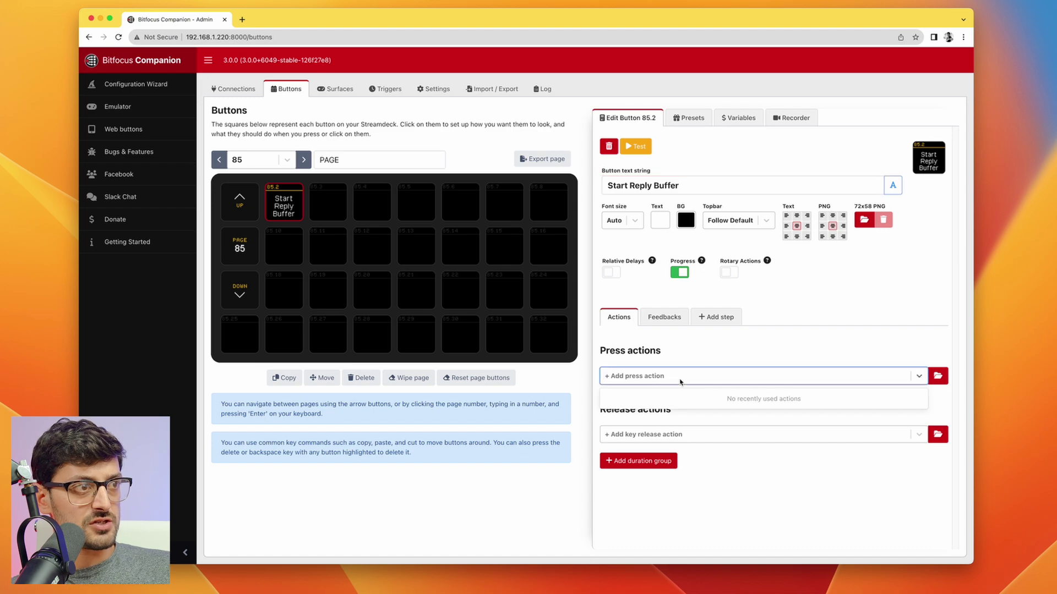
text(repl)
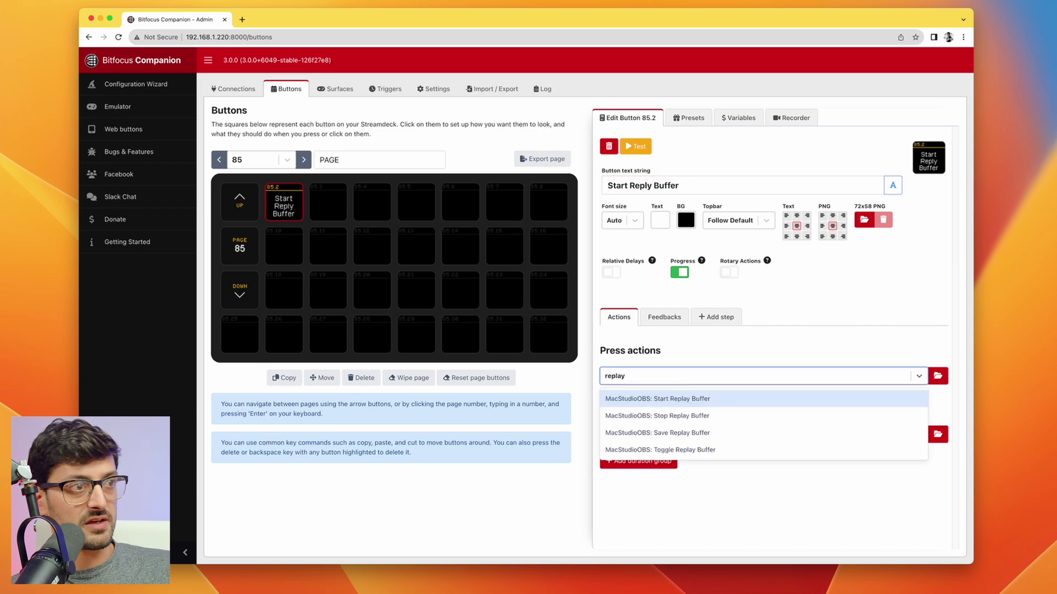
text(ay)
click(681, 403)
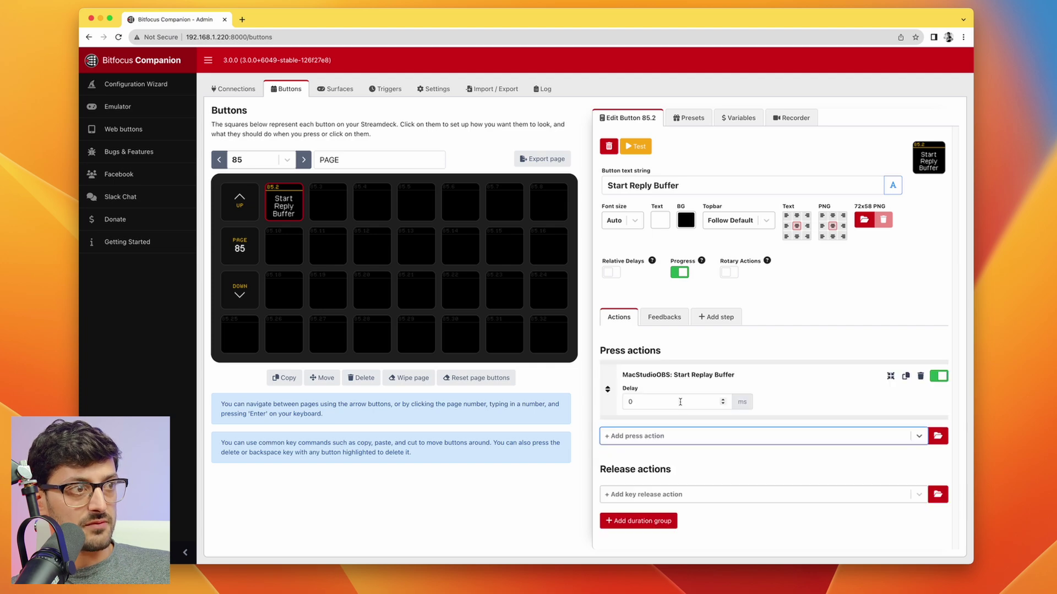
Step: Copy button 85.2 into slot 85.3 and relabel it 'Stop Reply Buffer'
click(284, 378)
click(283, 203)
click(327, 203)
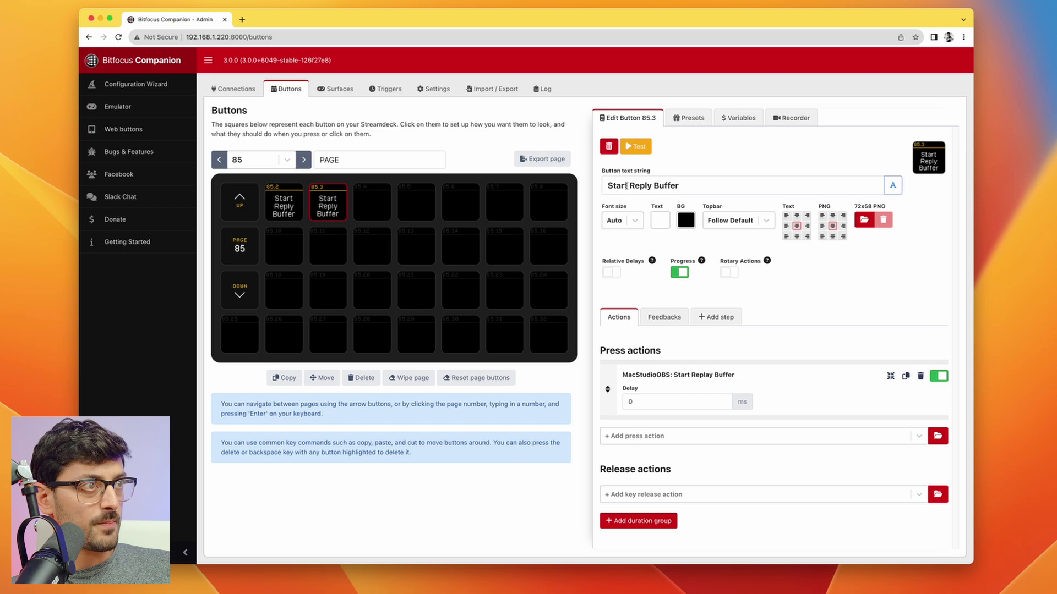
double_click(625, 186)
text(Stop)
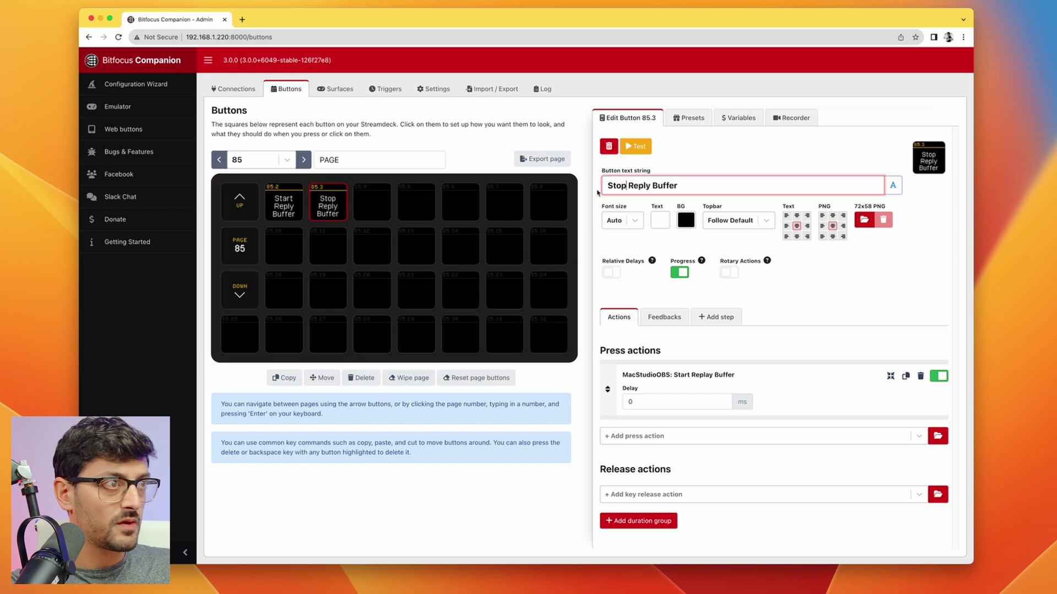
Step: Replace button 85.3's Start Replay Buffer action with Stop Replay Buffer
click(921, 377)
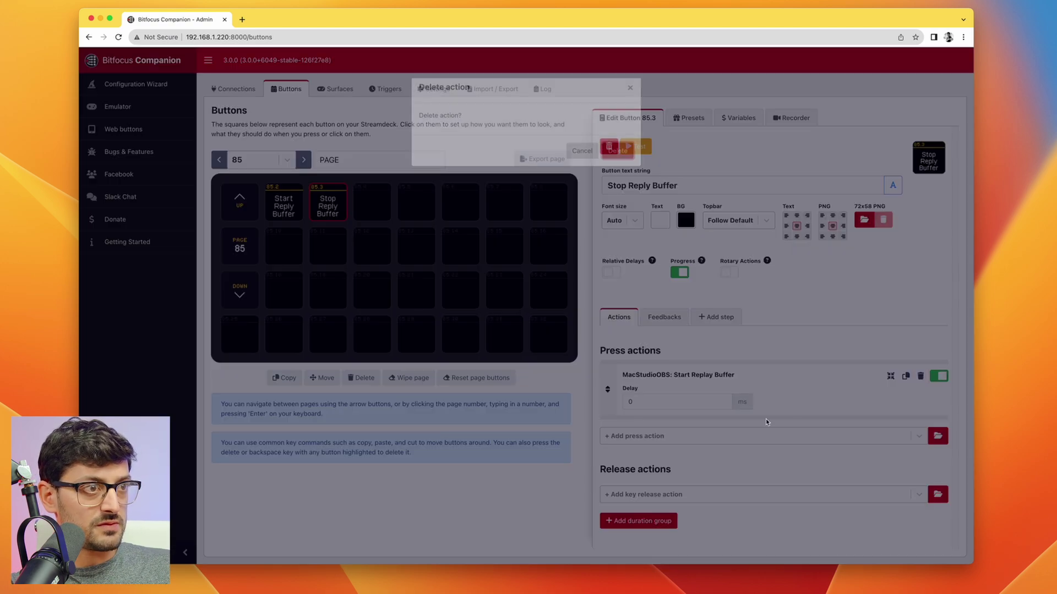
click(616, 168)
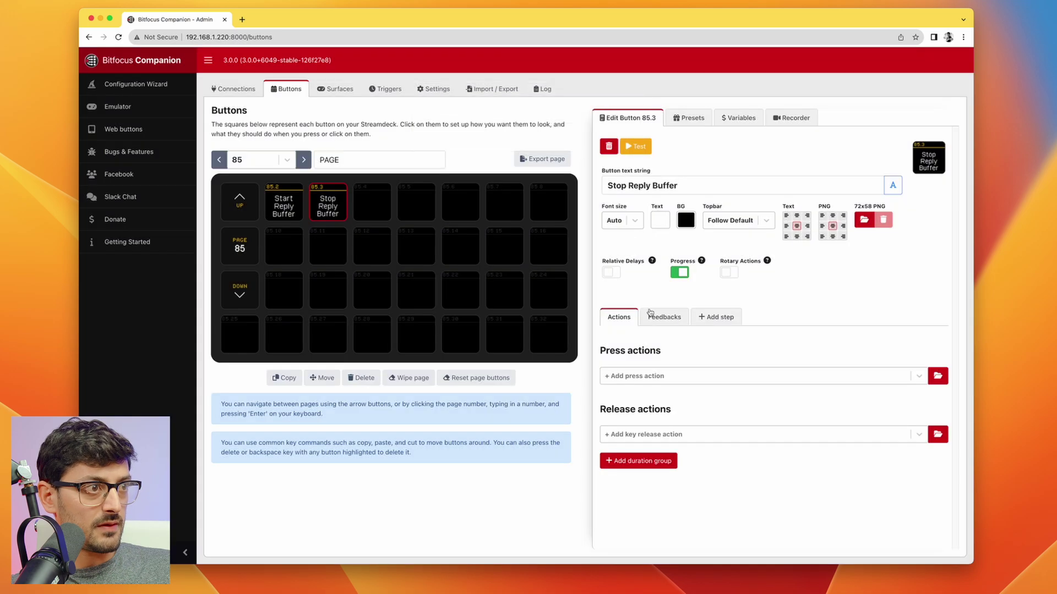
click(675, 376)
text(replay)
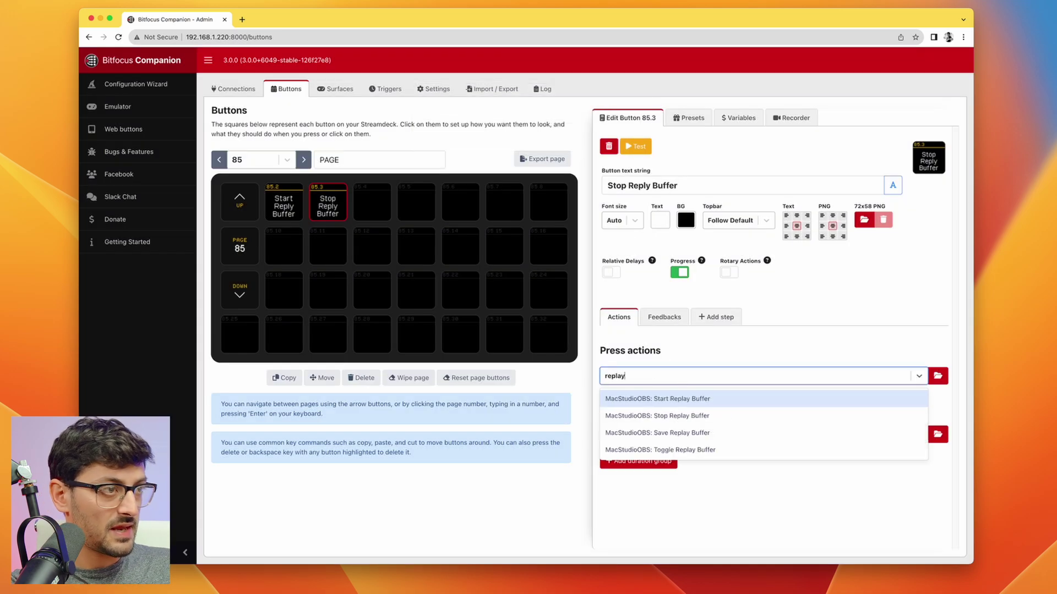
click(691, 416)
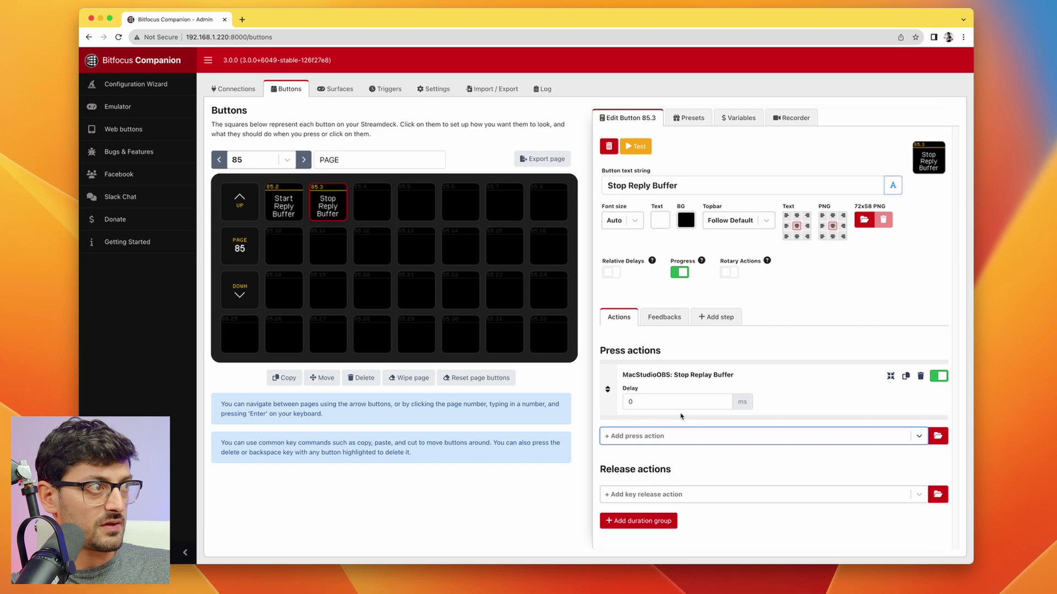
Step: Create button 85.10 labelled 'Save 60s Clip' and search for 'repl' press actions
click(372, 202)
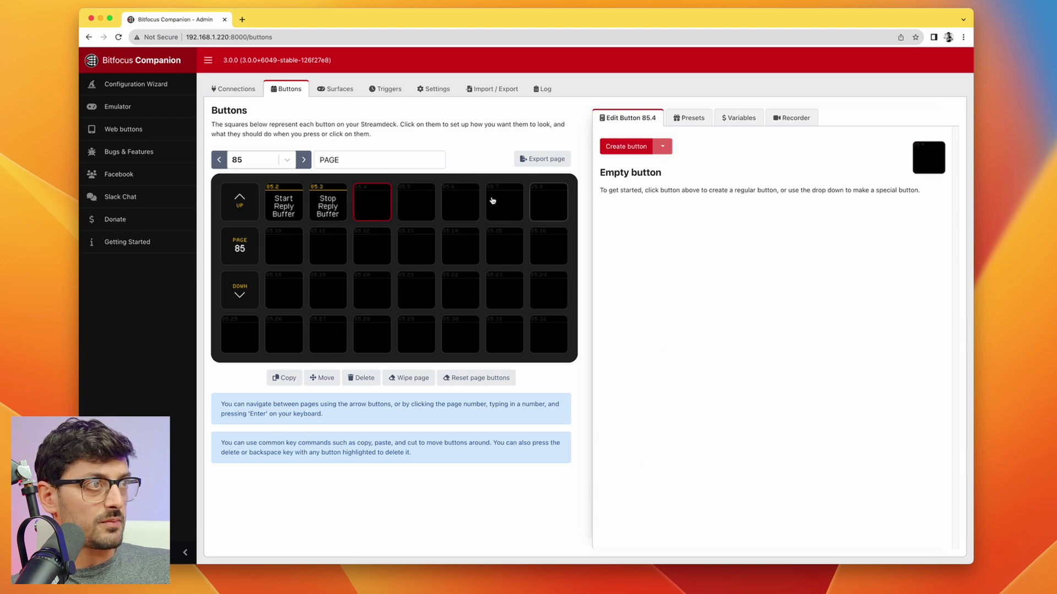
click(288, 248)
click(626, 147)
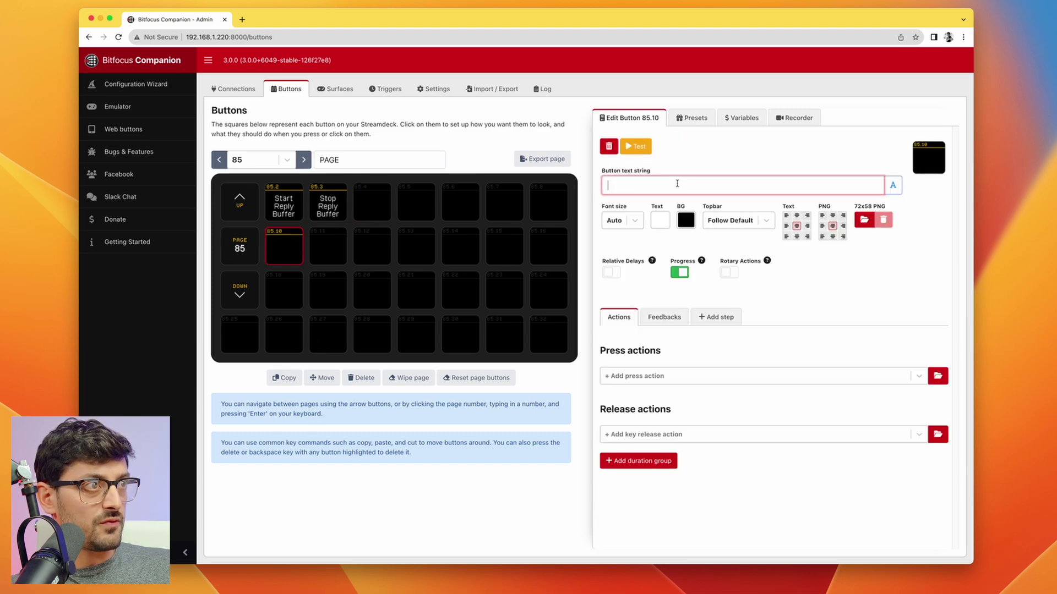
text(Save 60s)
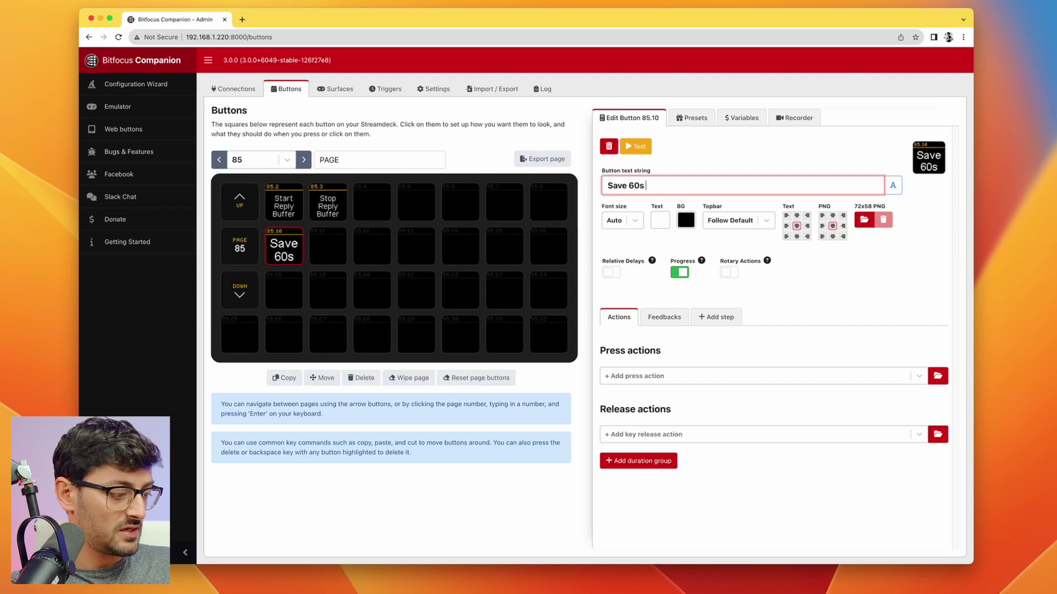
text( Clip)
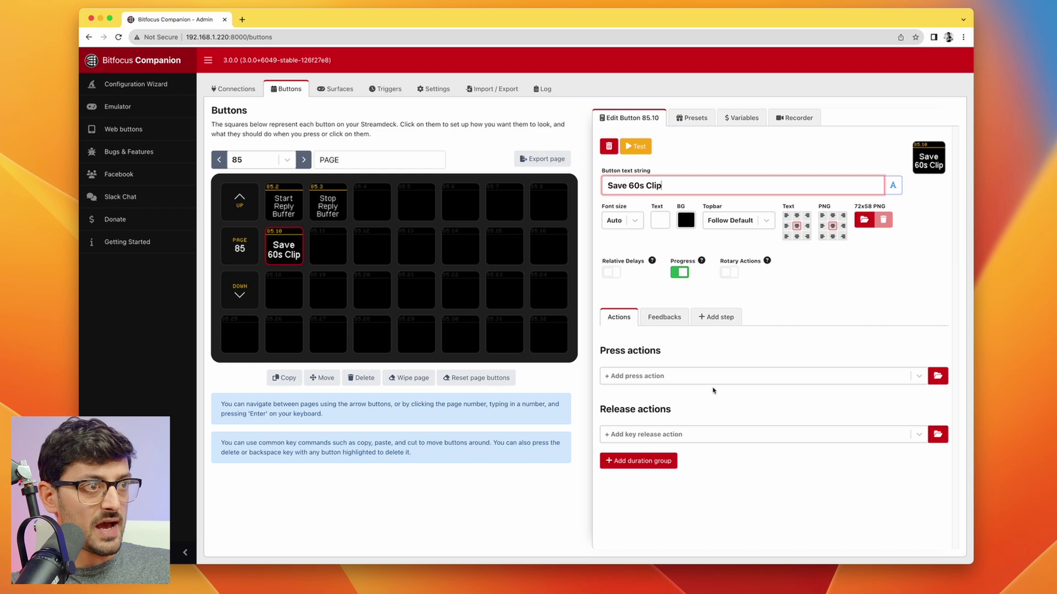
click(713, 378)
text(repl)
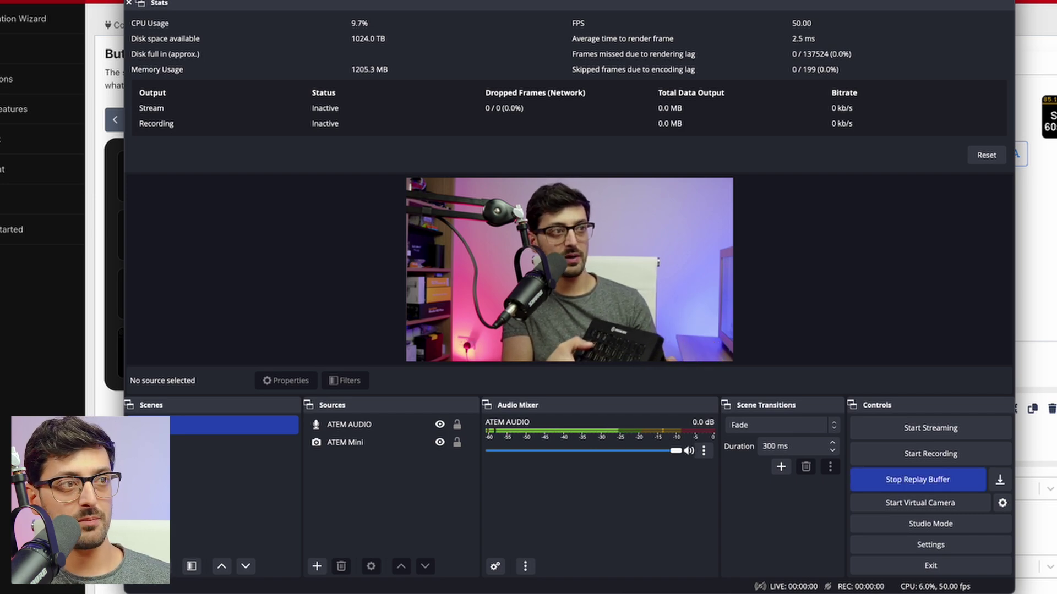
key(ctrl+shift+s)
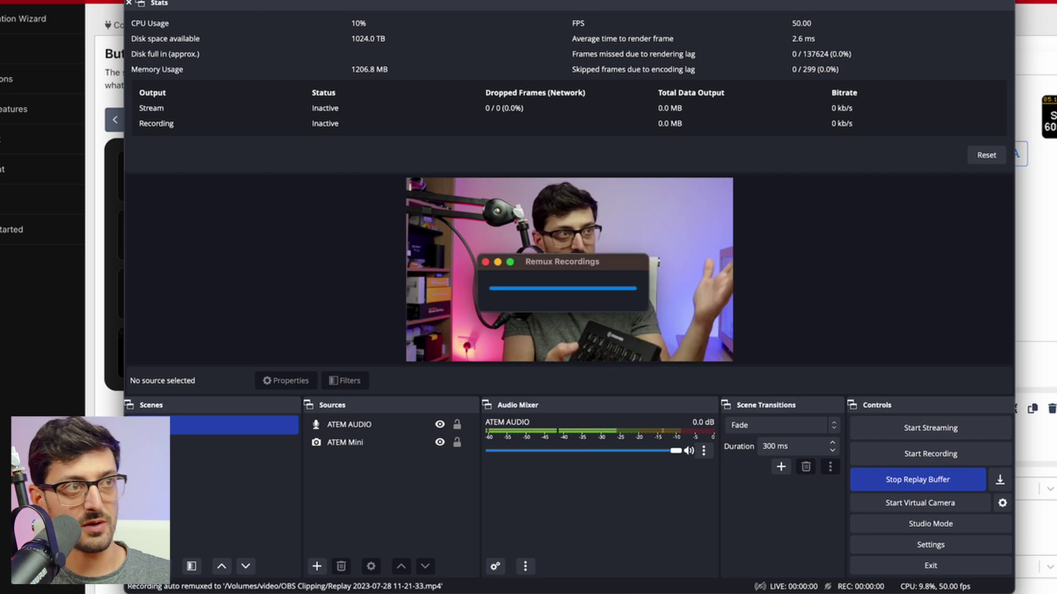